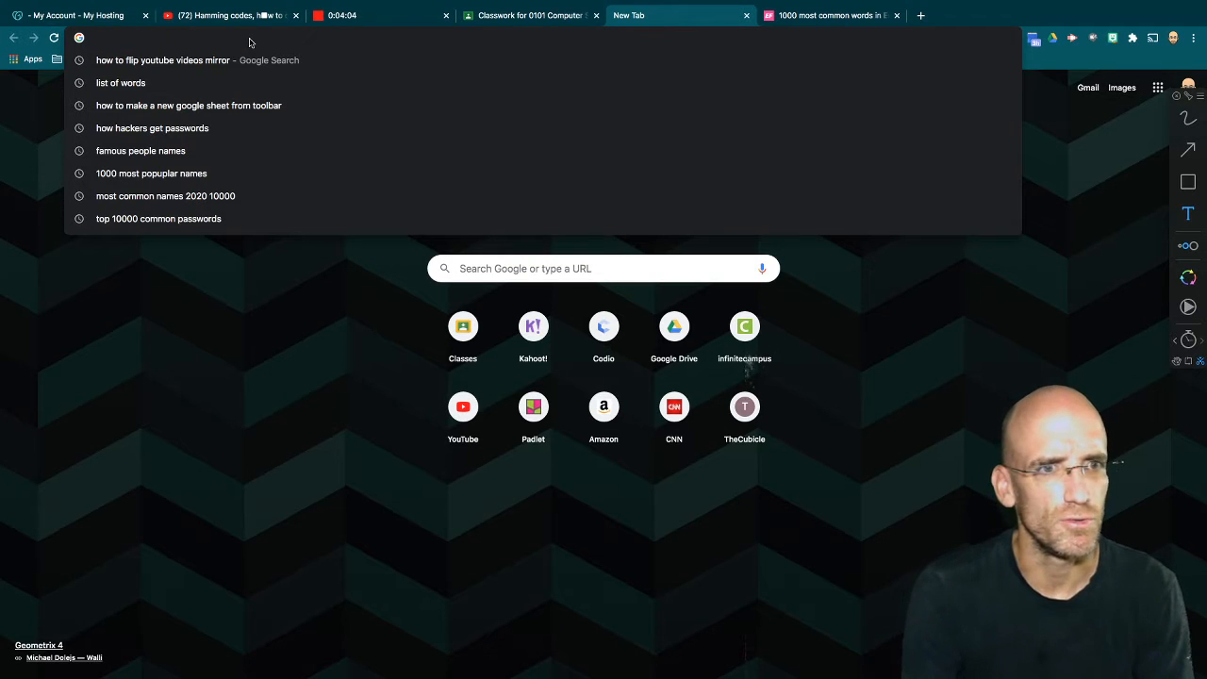
- Create a new blank Google Sheets spreadsheet by opening sheets.google.com/create in the browser
{"action": "type", "text": "g"}
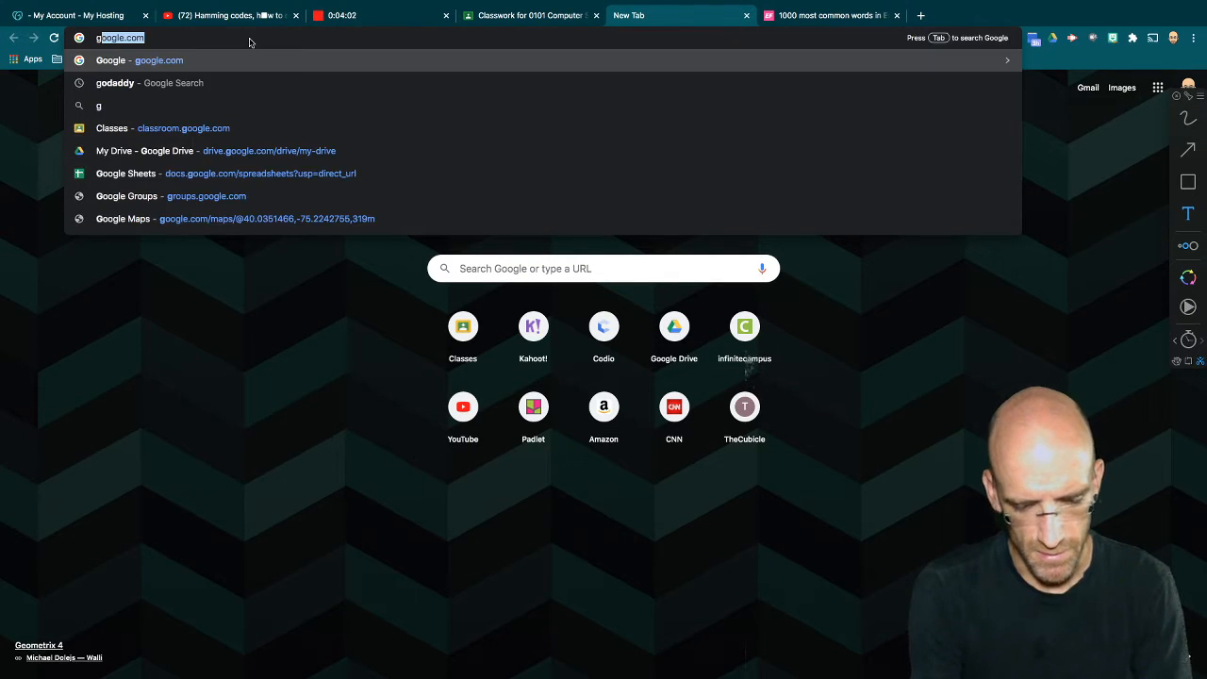
{"action": "key", "text": "BackSpace"}
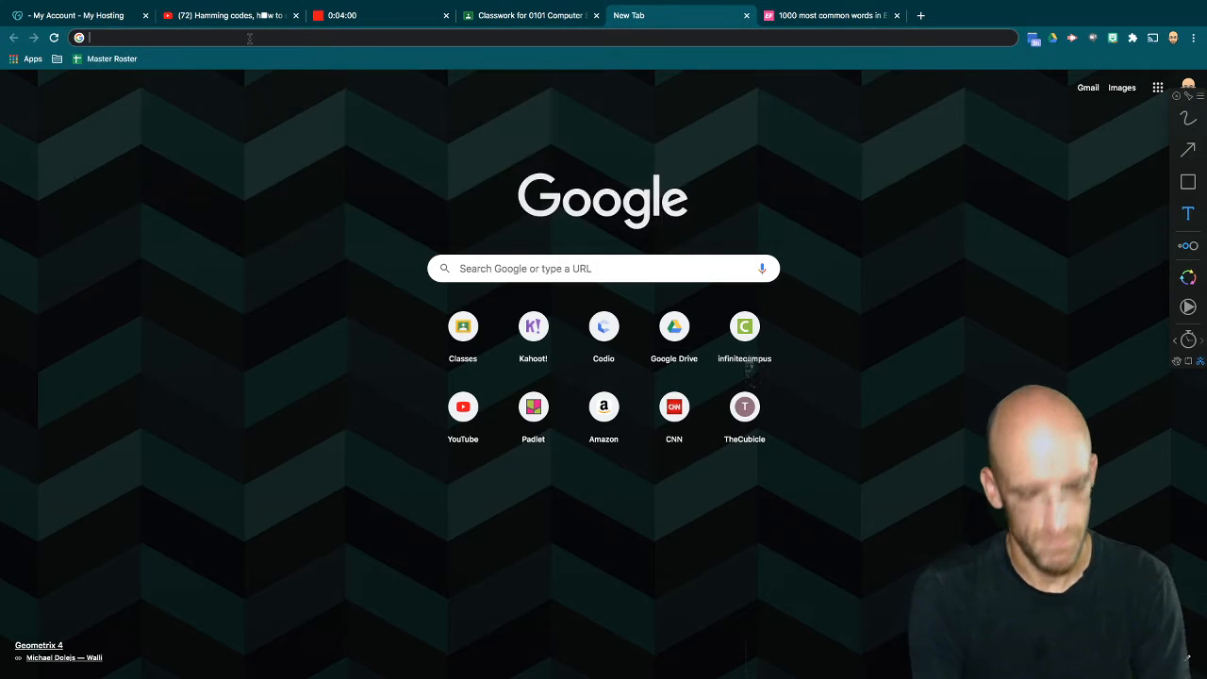
{"action": "type", "text": "sheets"}
{"action": "key", "text": "Right"}
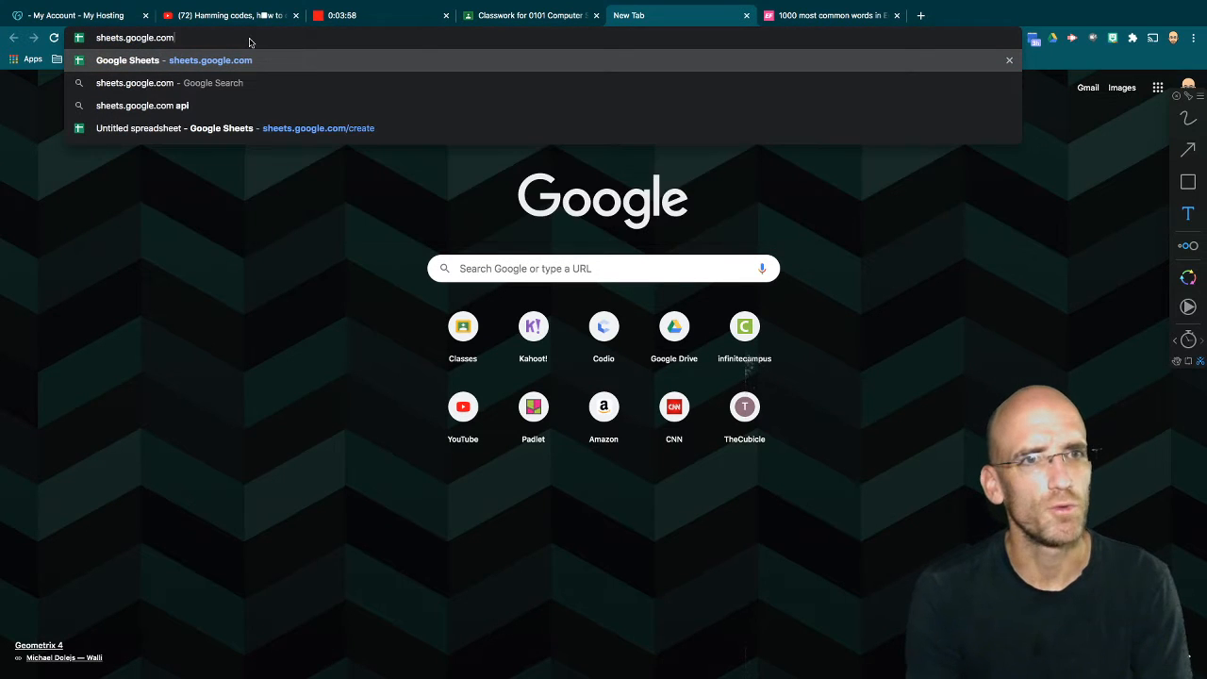
{"action": "type", "text": "/cr"}
{"action": "key", "text": "Right"}
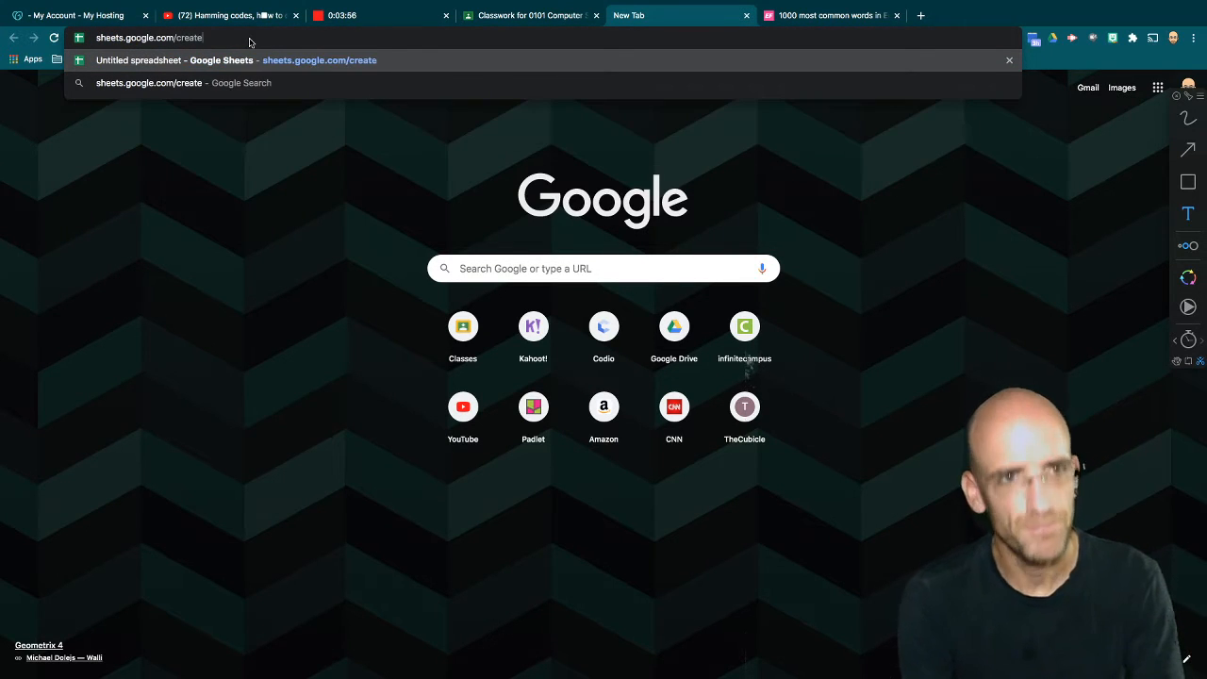
{"action": "key", "text": "Return"}
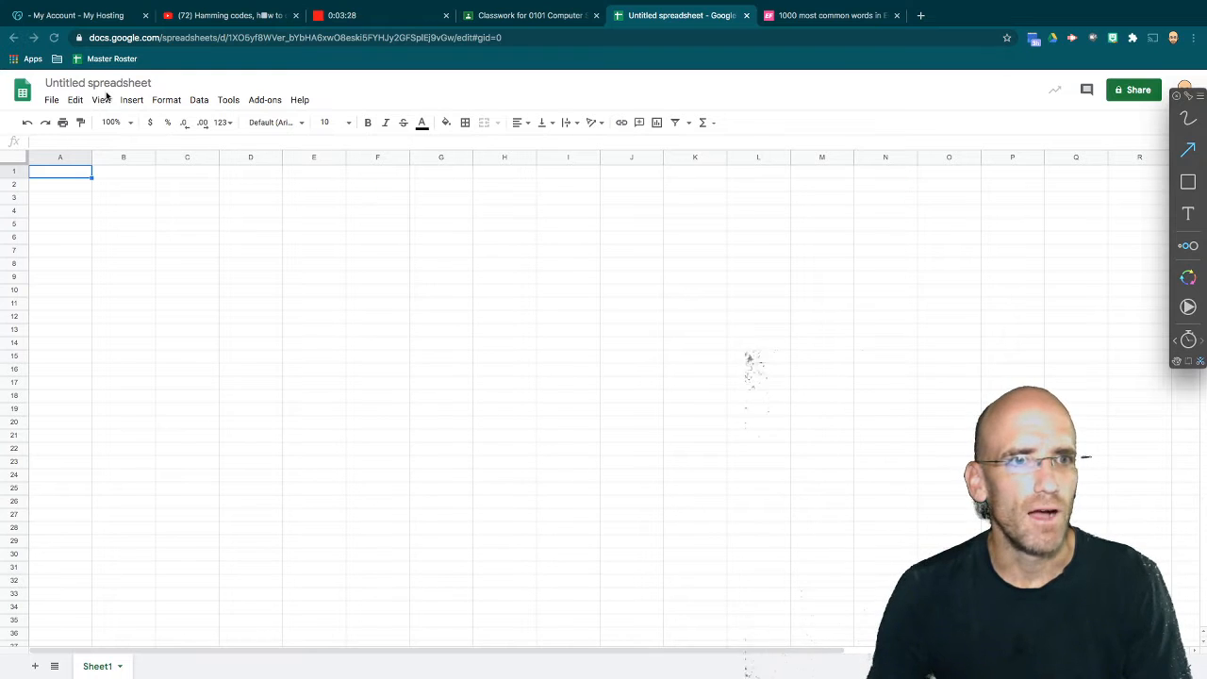
{"action": "left_click_drag", "start_coordinate": [108, 97], "coordinate": [199, 356]}
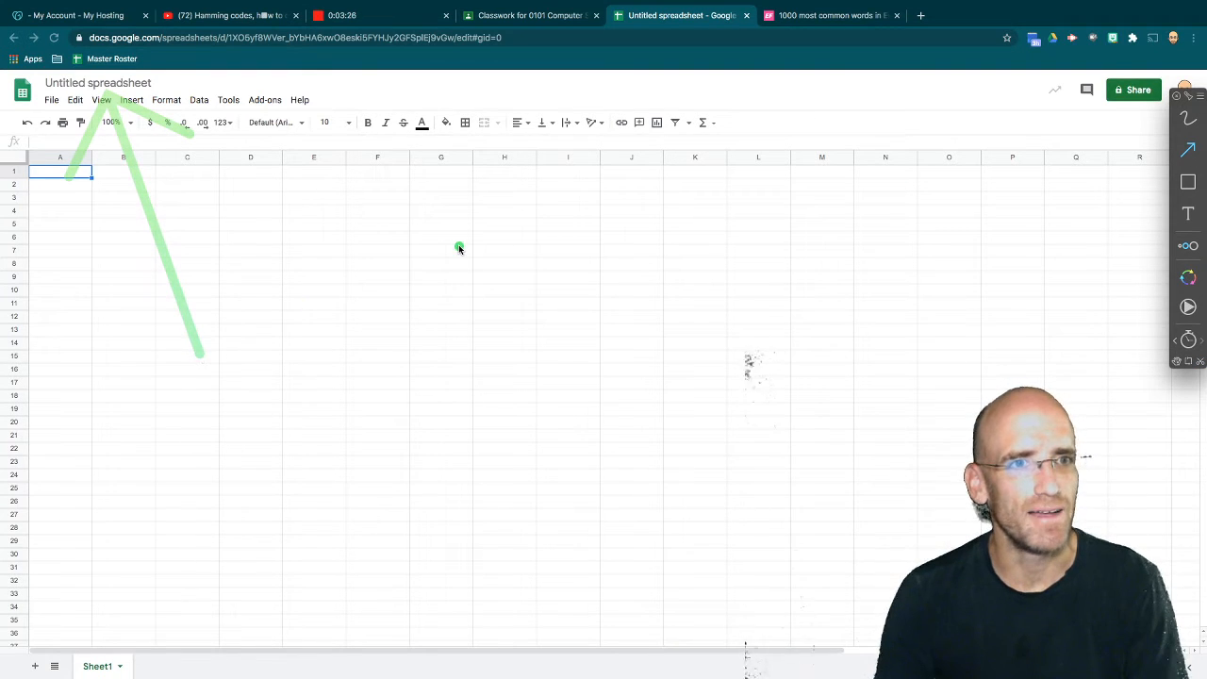
{"action": "left_click_drag", "start_coordinate": [163, 85], "coordinate": [473, 131]}
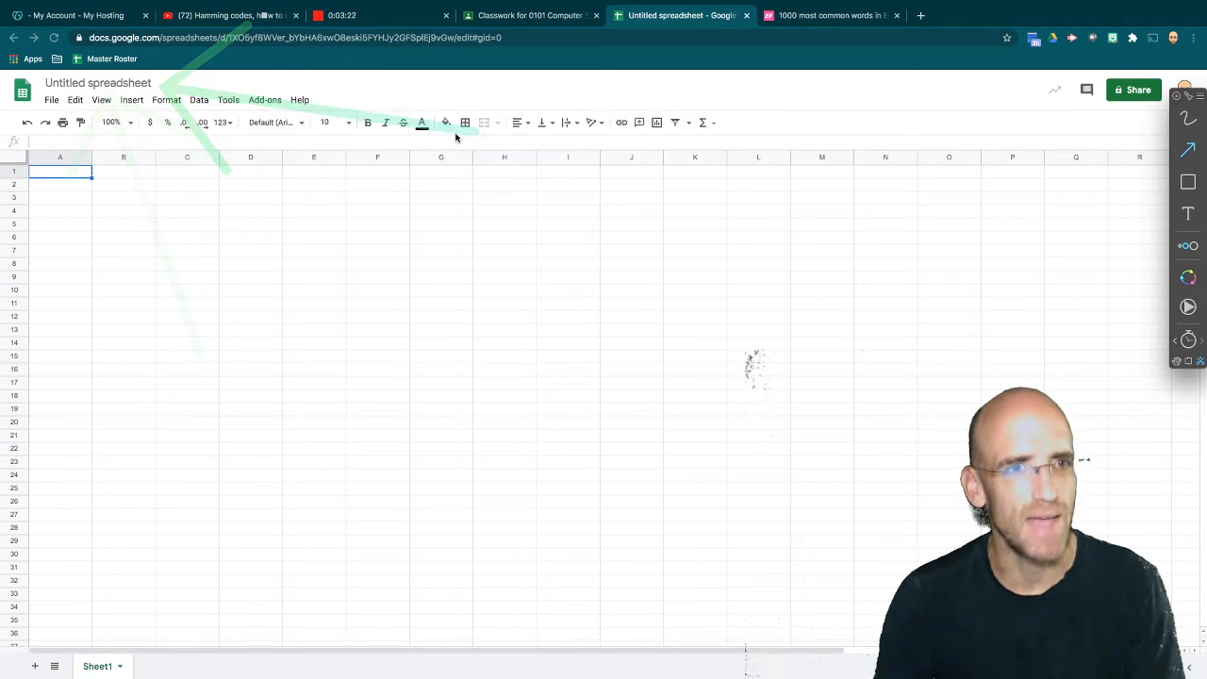
- Rename the untitled spreadsheet as "common words"
{"action": "left_click", "coordinate": [111, 83]}
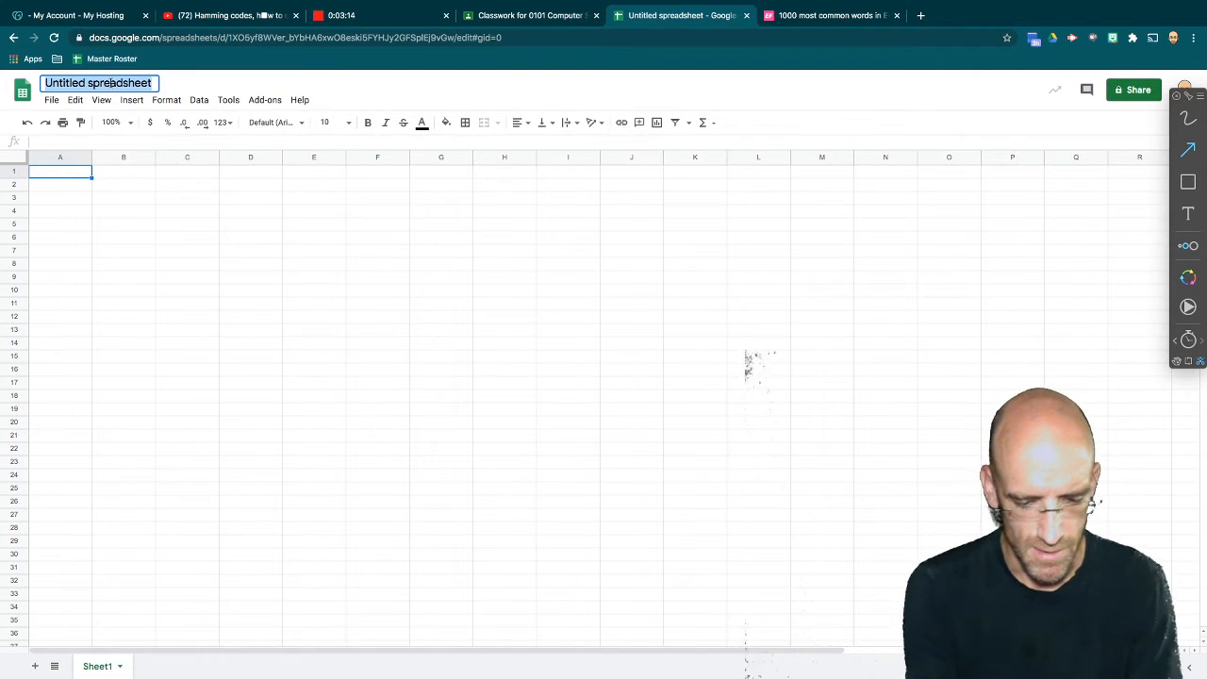
{"action": "type", "text": "common"}
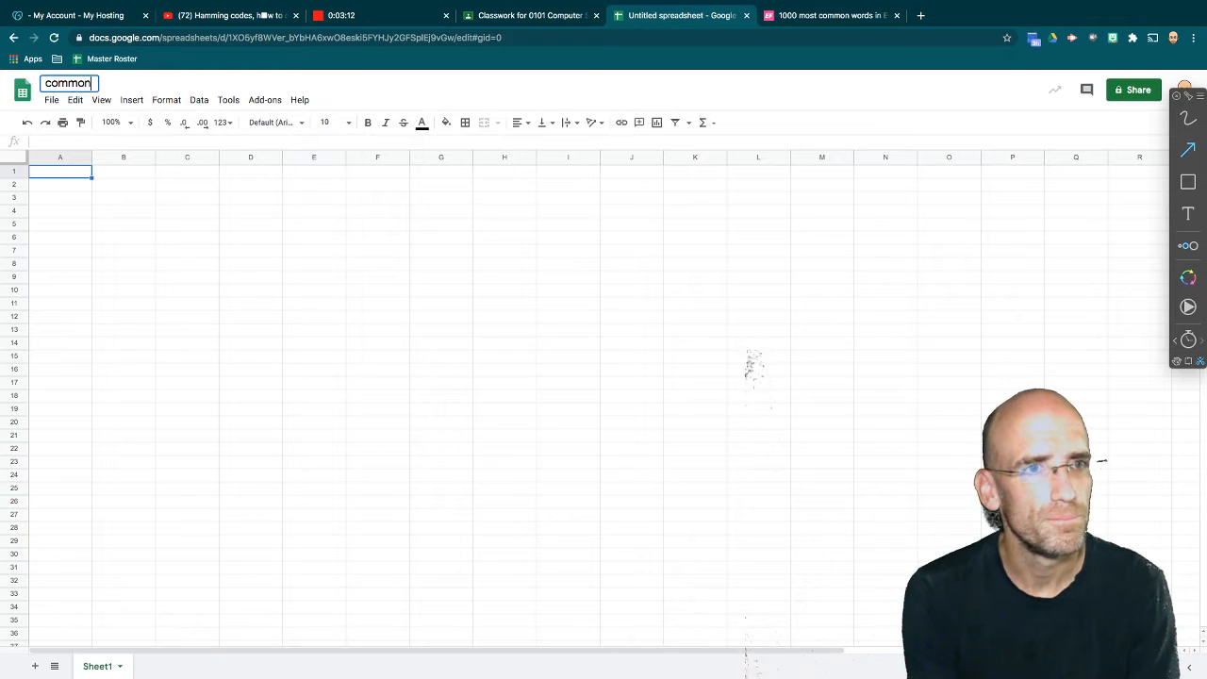
{"action": "type", "text": " words"}
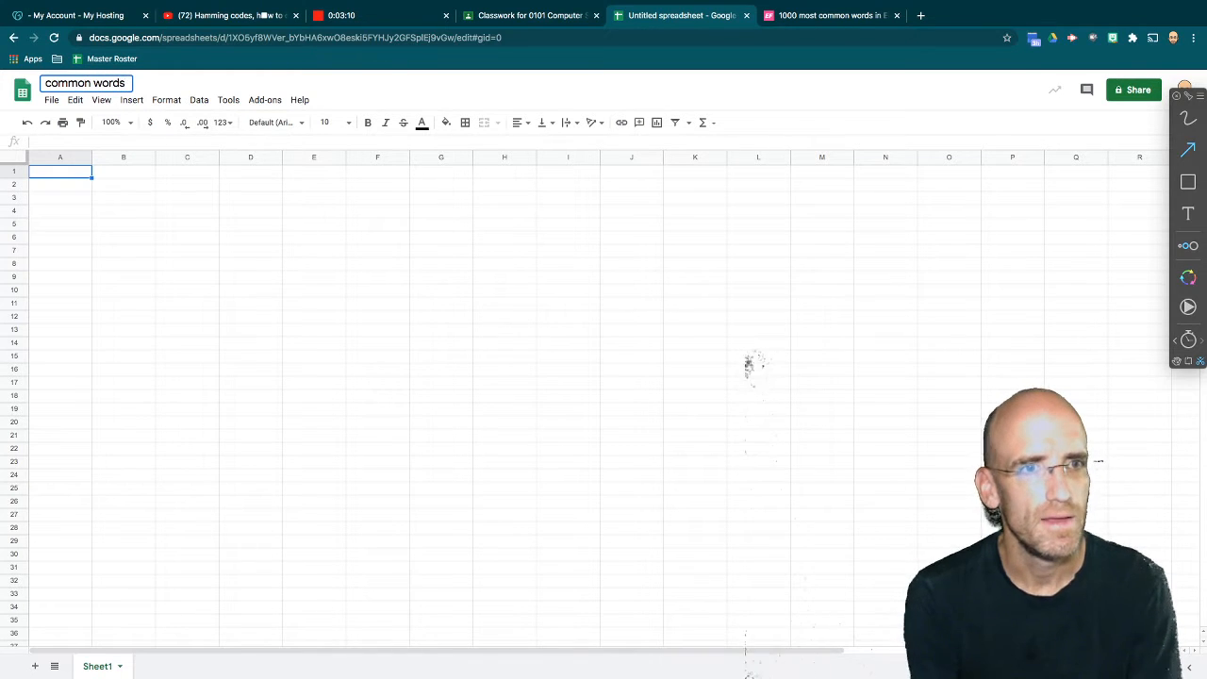
{"action": "left_click", "coordinate": [162, 204]}
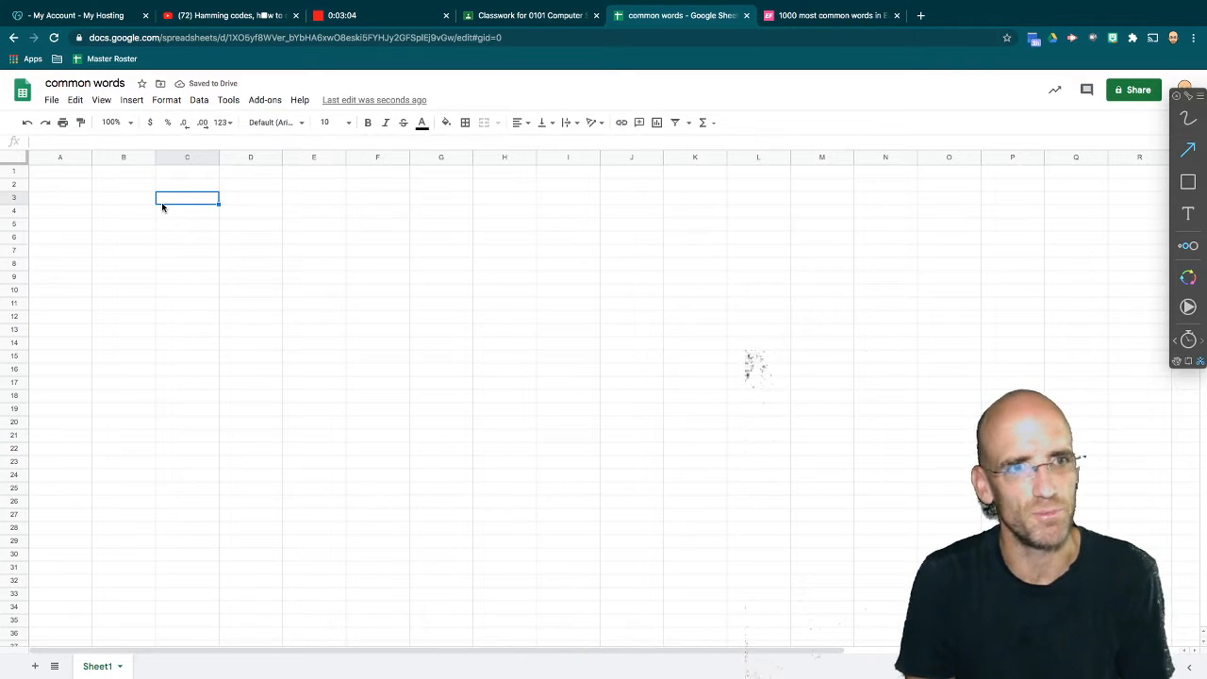
- Copy the entire word list, from "a" to "yourself", on the web page of the 1000 most common English words
{"action": "left_click", "coordinate": [816, 16]}
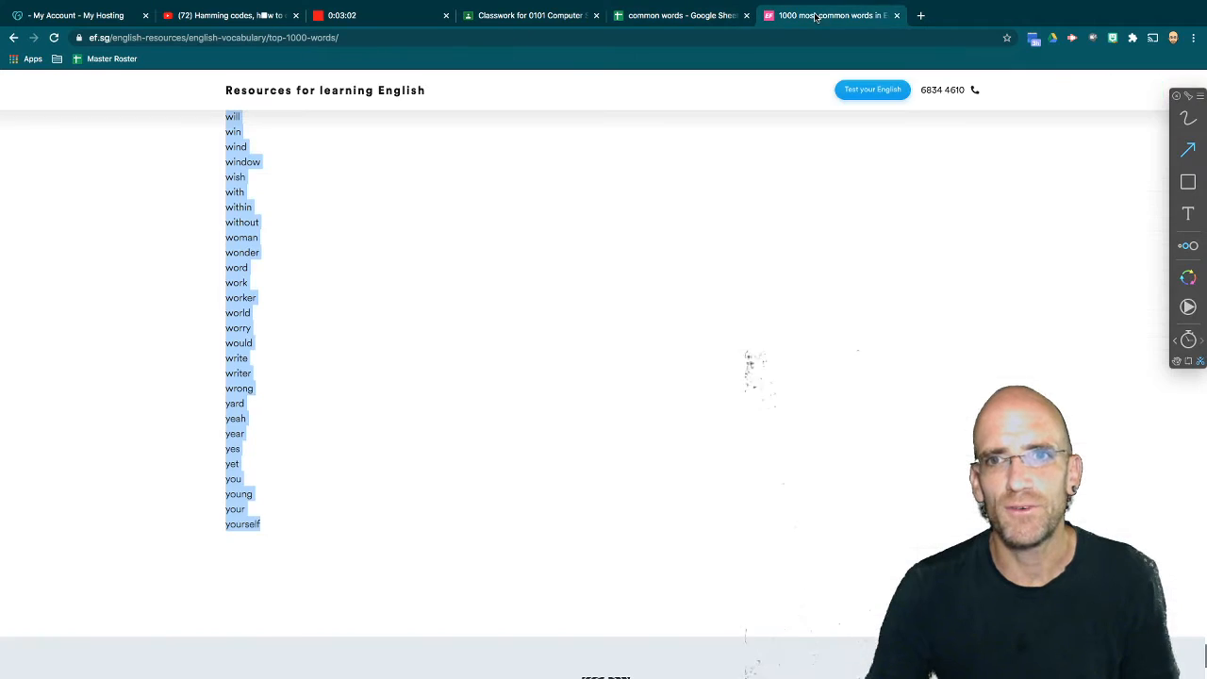
{"action": "left_click", "coordinate": [460, 240]}
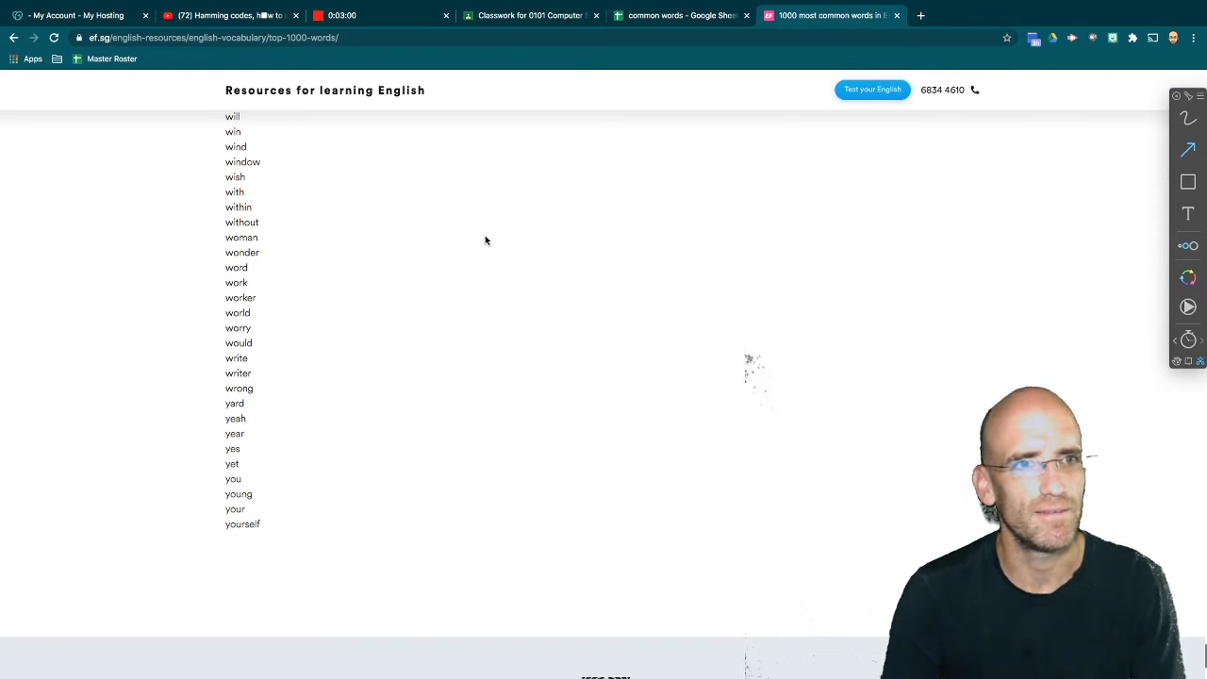
{"action": "scroll", "coordinate": [485, 237], "scroll_direction": "up", "scroll_amount": 20}
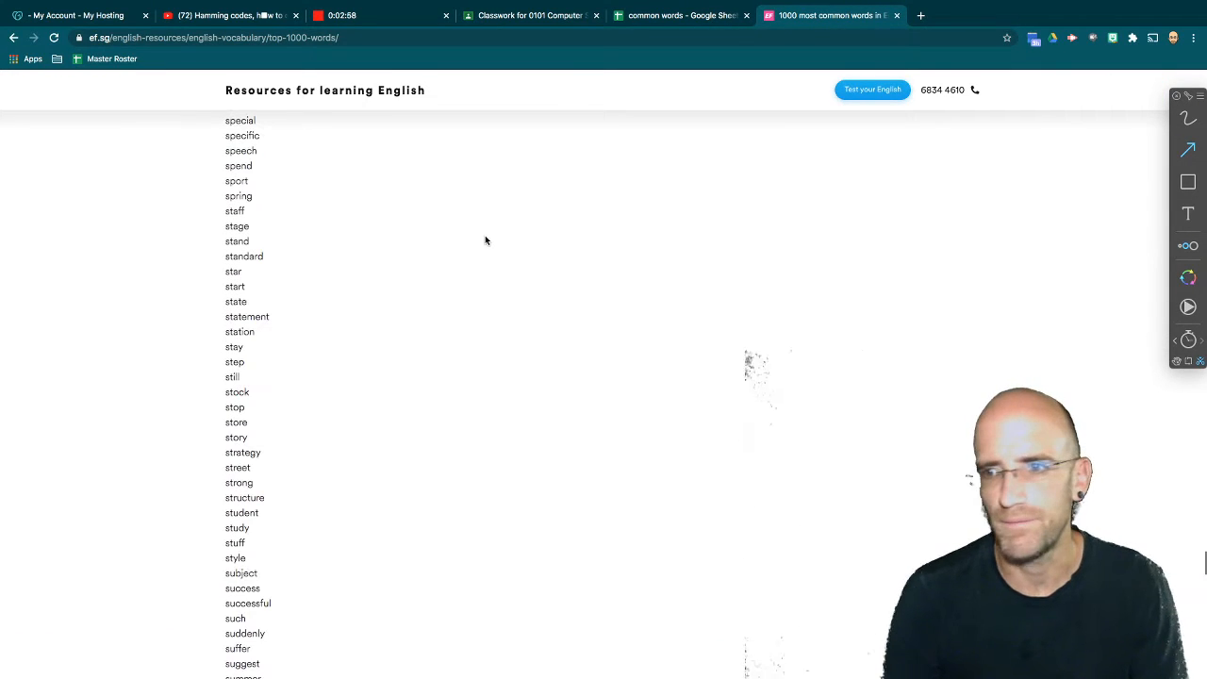
{"action": "left_click_drag", "start_coordinate": [1204, 562], "coordinate": [1169, 73]}
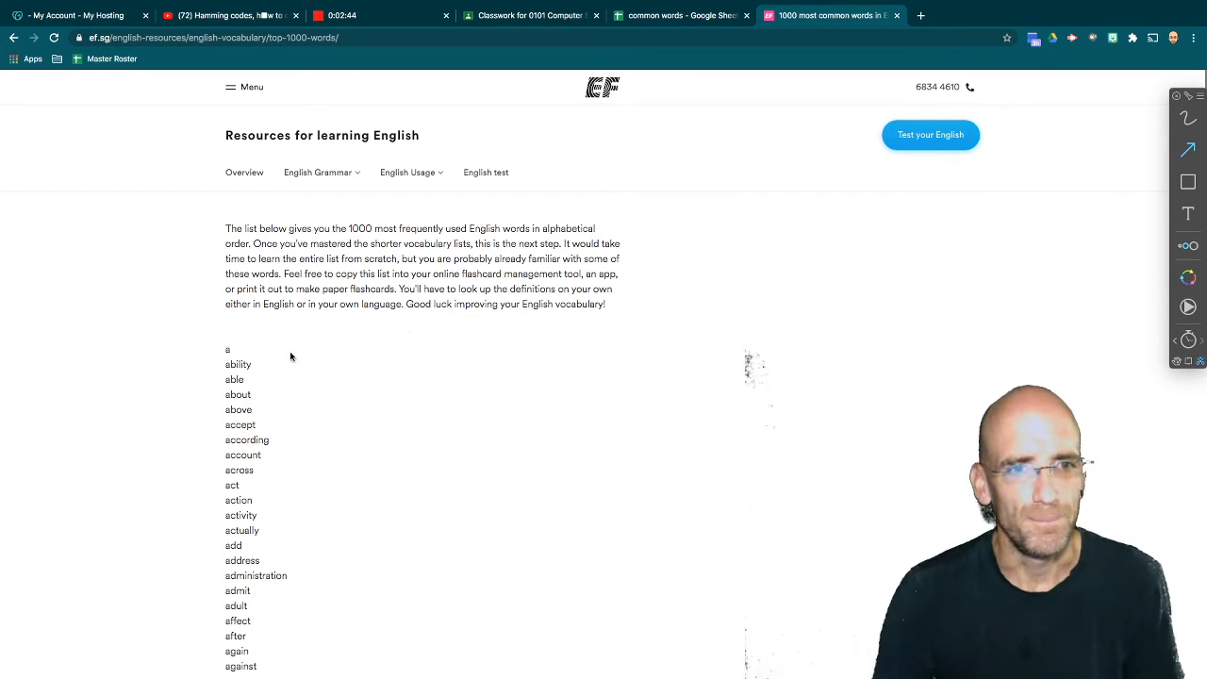
{"action": "left_click_drag", "start_coordinate": [224, 348], "coordinate": [234, 357]}
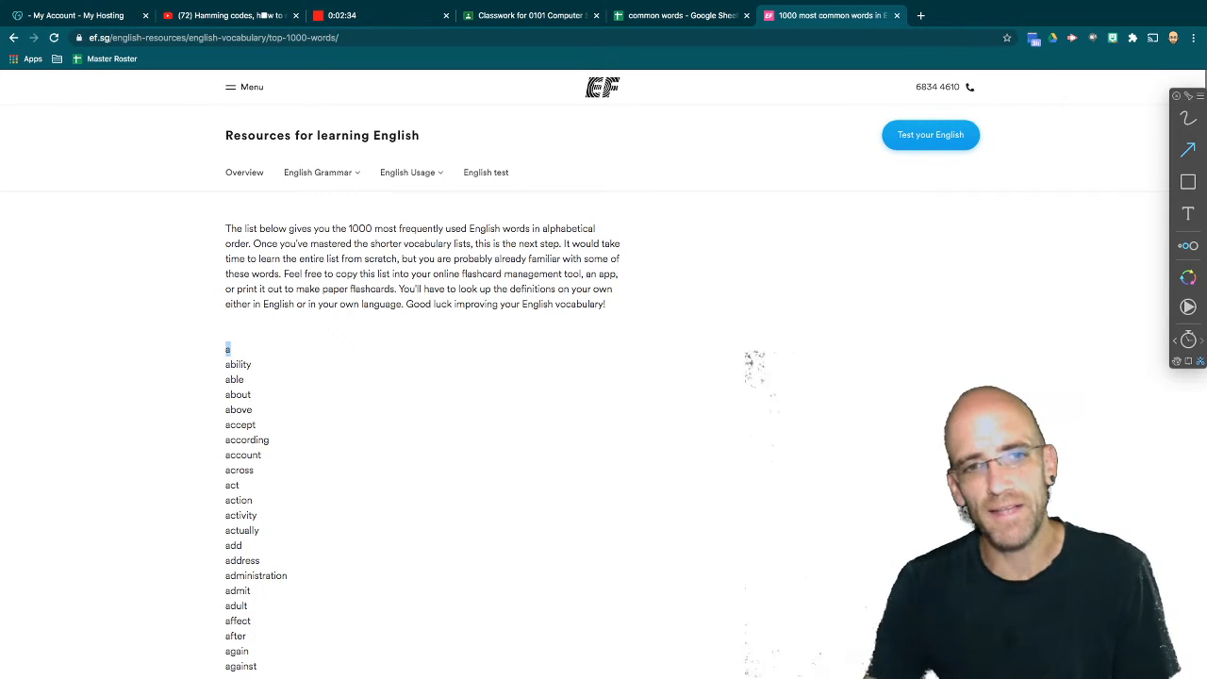
{"action": "left_click", "coordinate": [231, 351]}
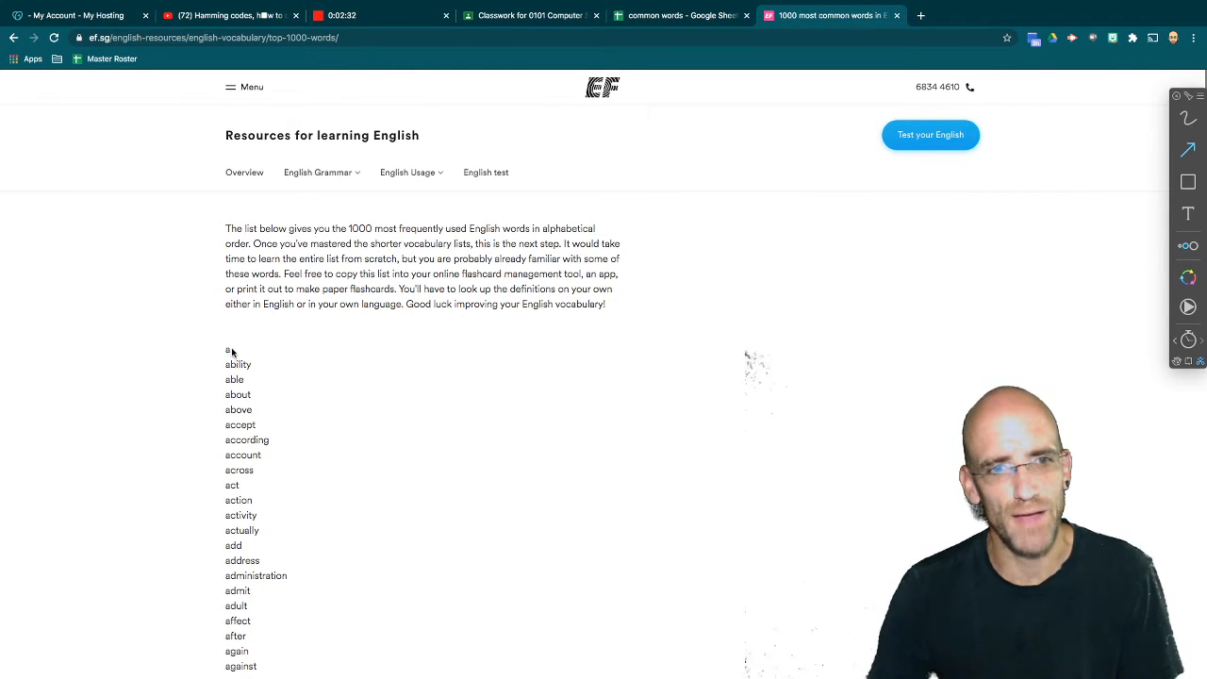
{"action": "left_click_drag", "start_coordinate": [227, 350], "coordinate": [353, 580]}
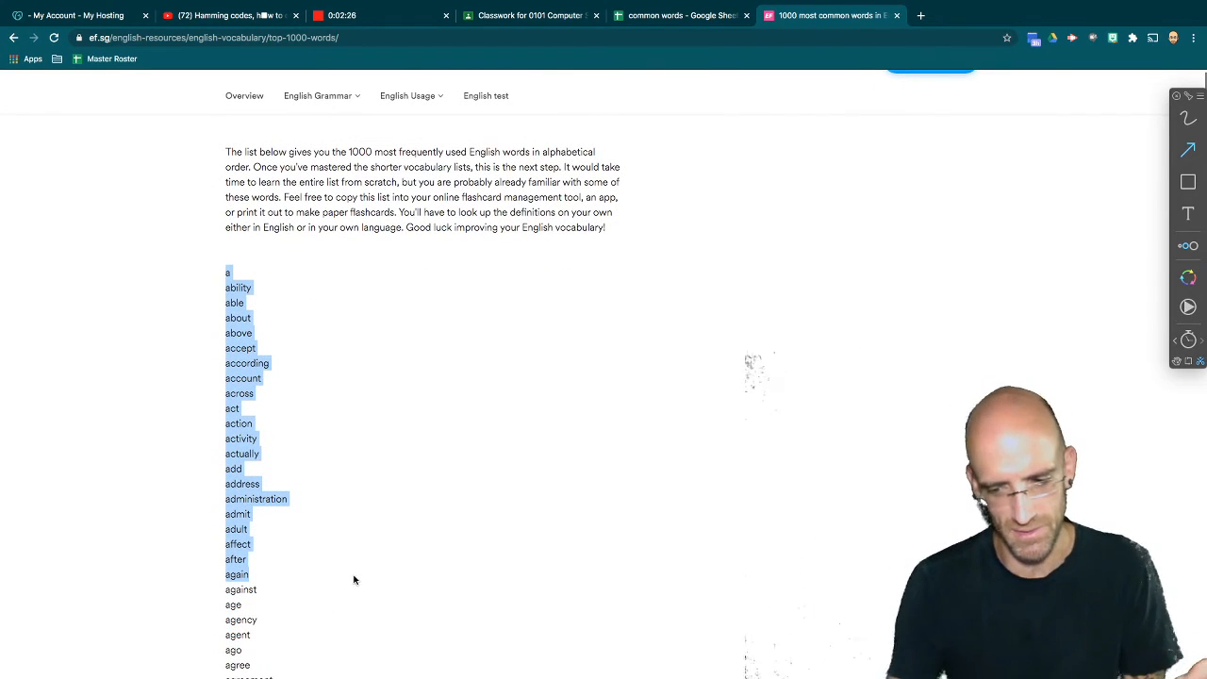
{"action": "left_click", "coordinate": [353, 580]}
{"action": "scroll", "coordinate": [354, 580], "scroll_direction": "down", "scroll_amount": 20}
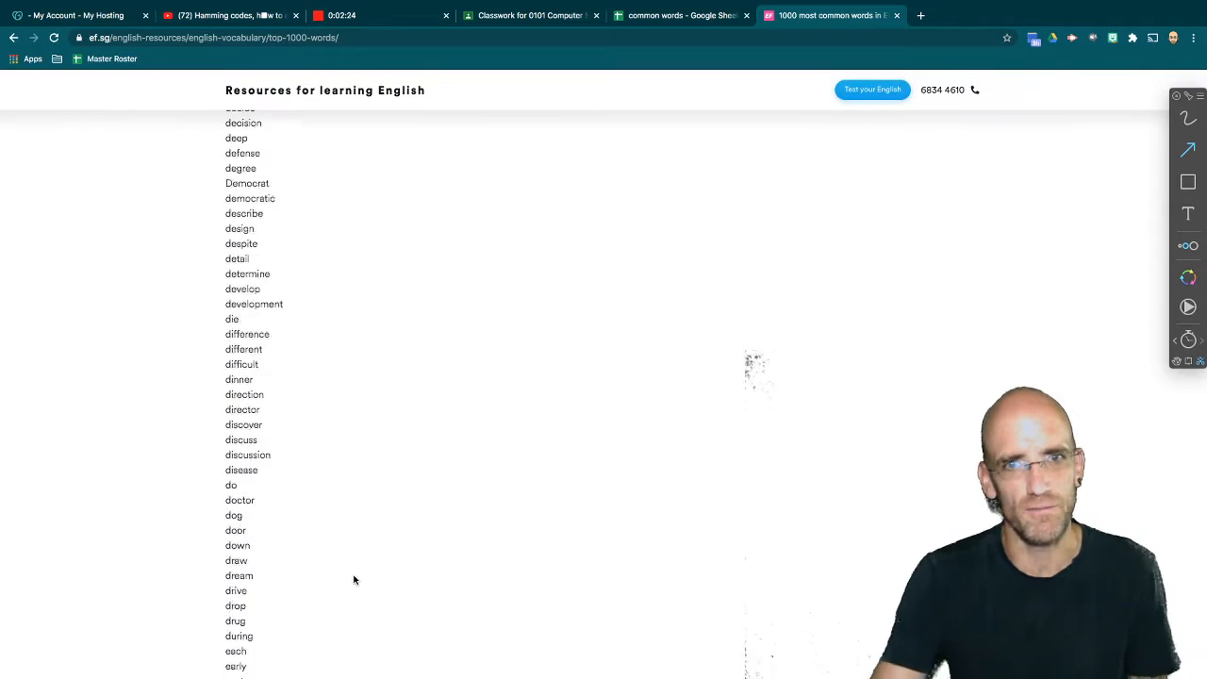
{"action": "scroll", "coordinate": [353, 580], "scroll_direction": "down", "scroll_amount": 20}
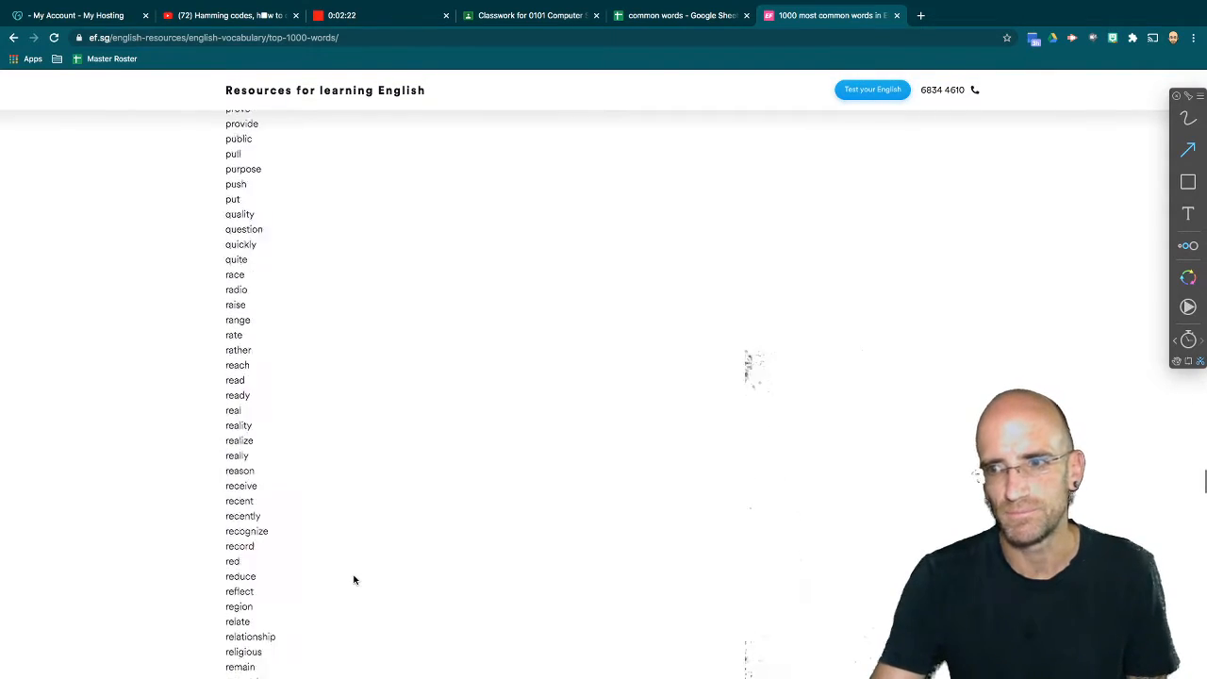
{"action": "scroll", "coordinate": [354, 580], "scroll_direction": "down", "scroll_amount": 20}
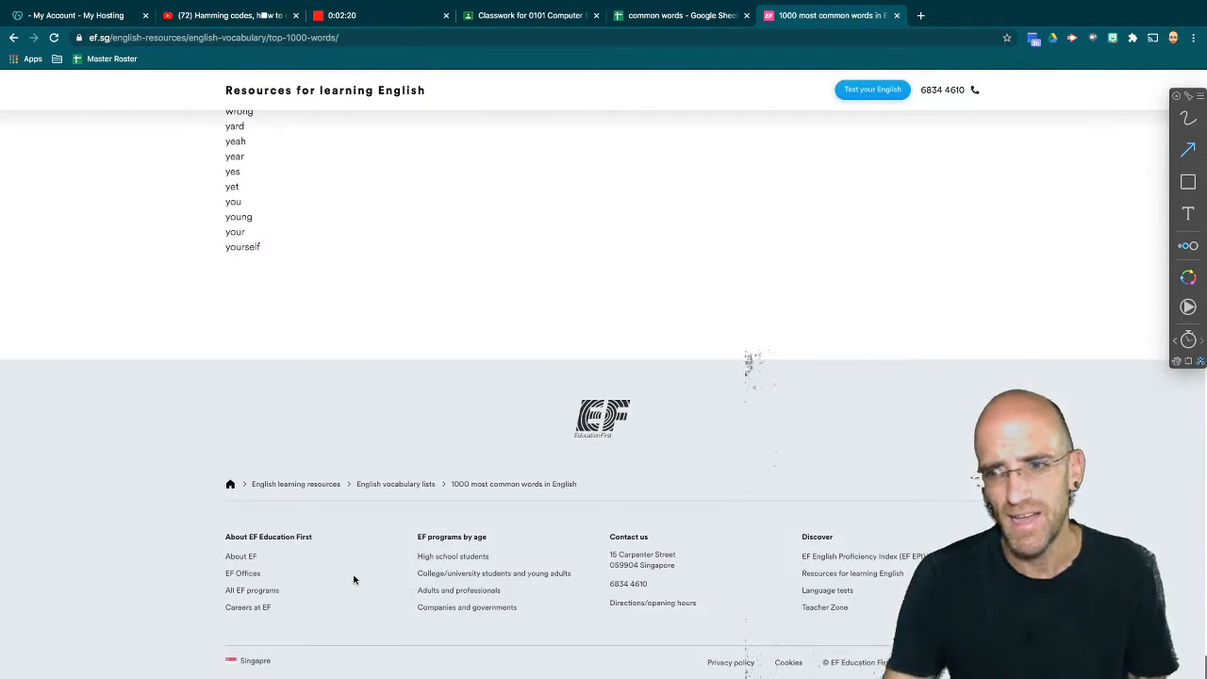
{"action": "triple_click", "coordinate": [273, 251]}
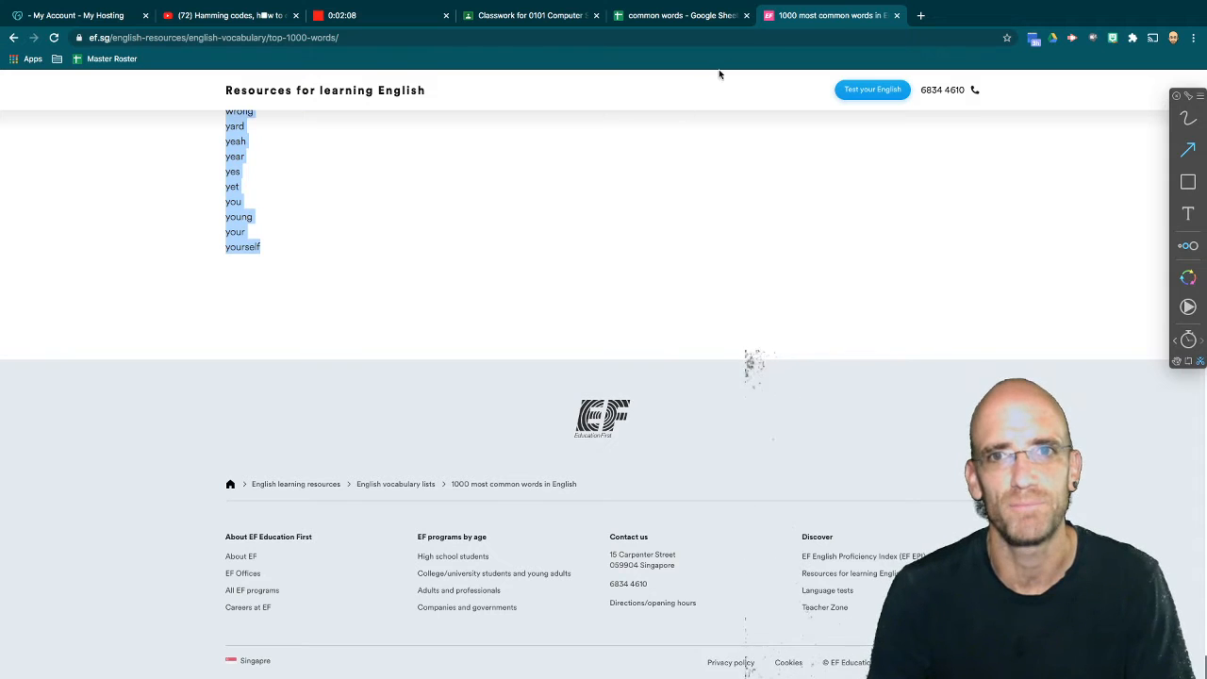
- Paste the copied word list into column A of the common words spreadsheet, starting at cell A1
{"action": "left_click", "coordinate": [675, 17]}
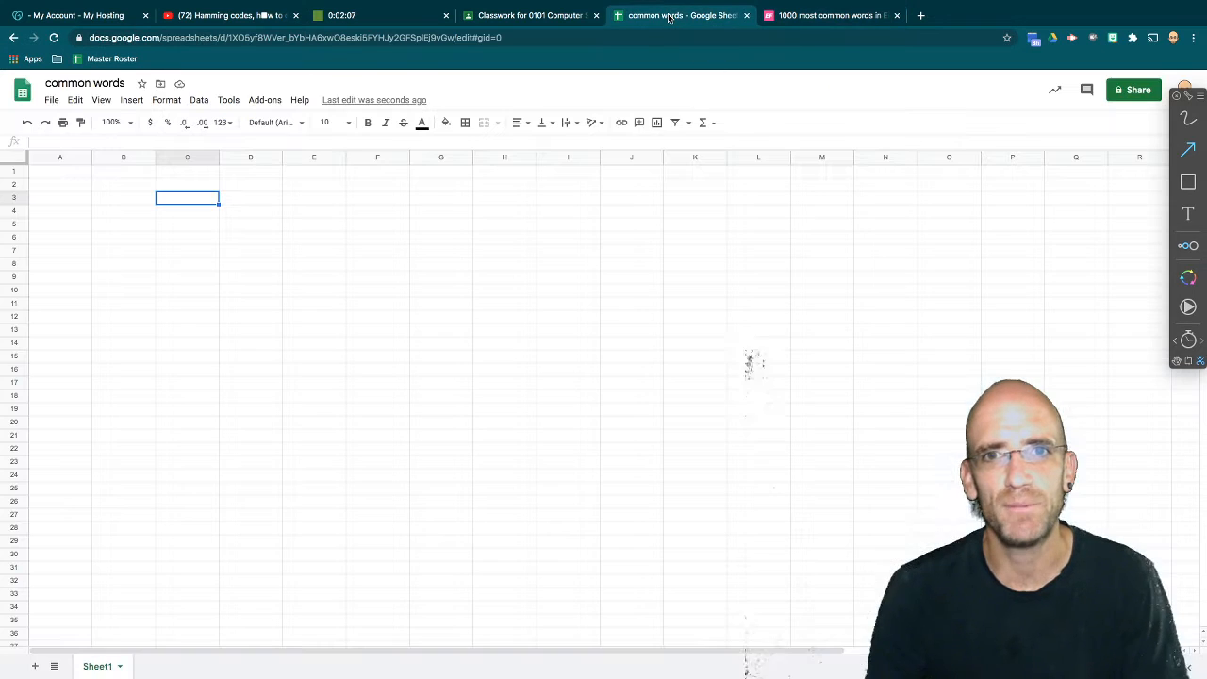
{"action": "left_click", "coordinate": [66, 175]}
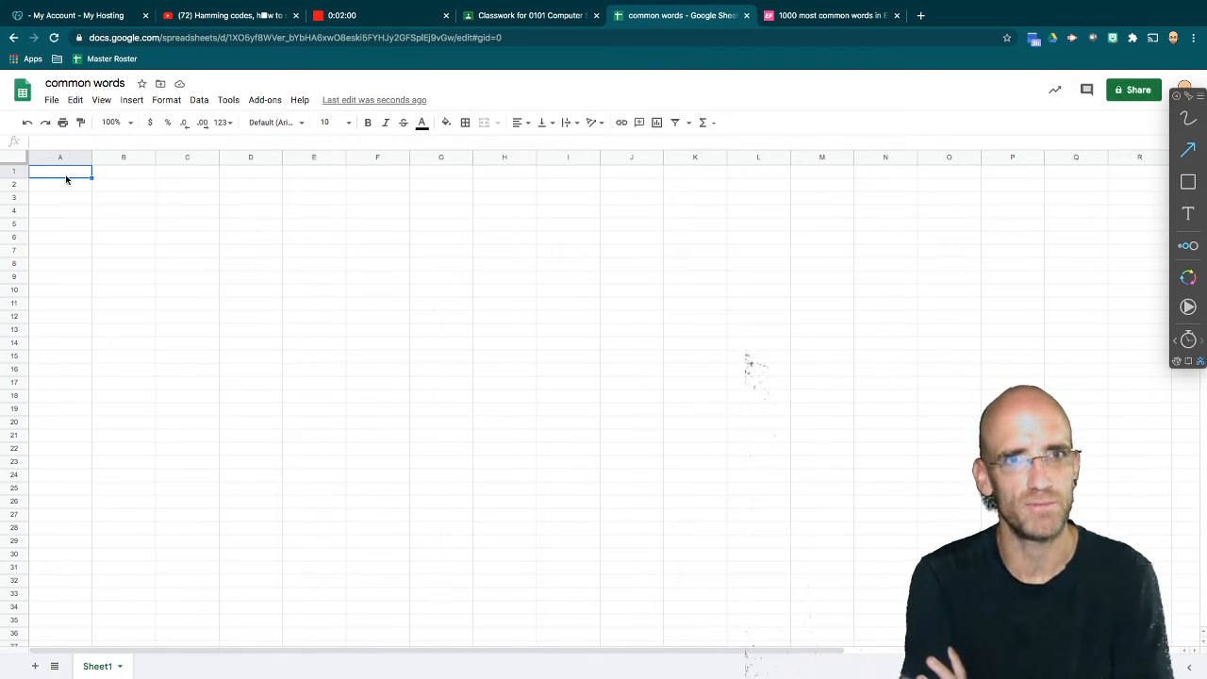
{"action": "key", "text": "super+v"}
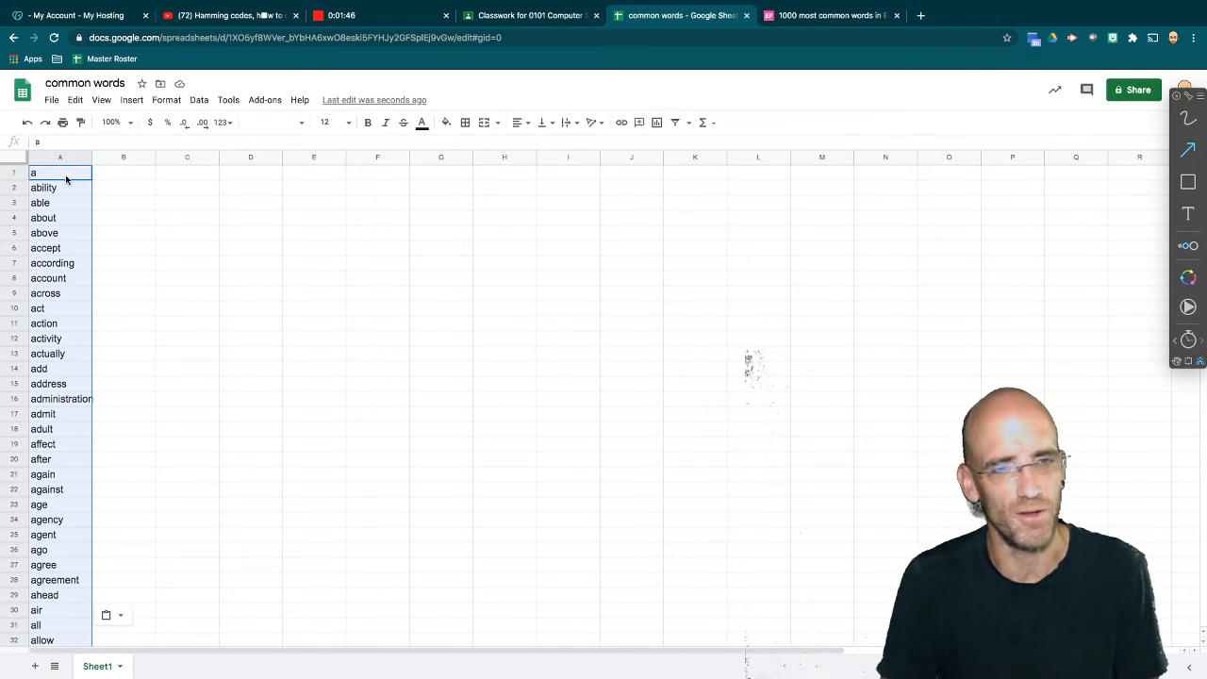
{"action": "left_click", "coordinate": [180, 408]}
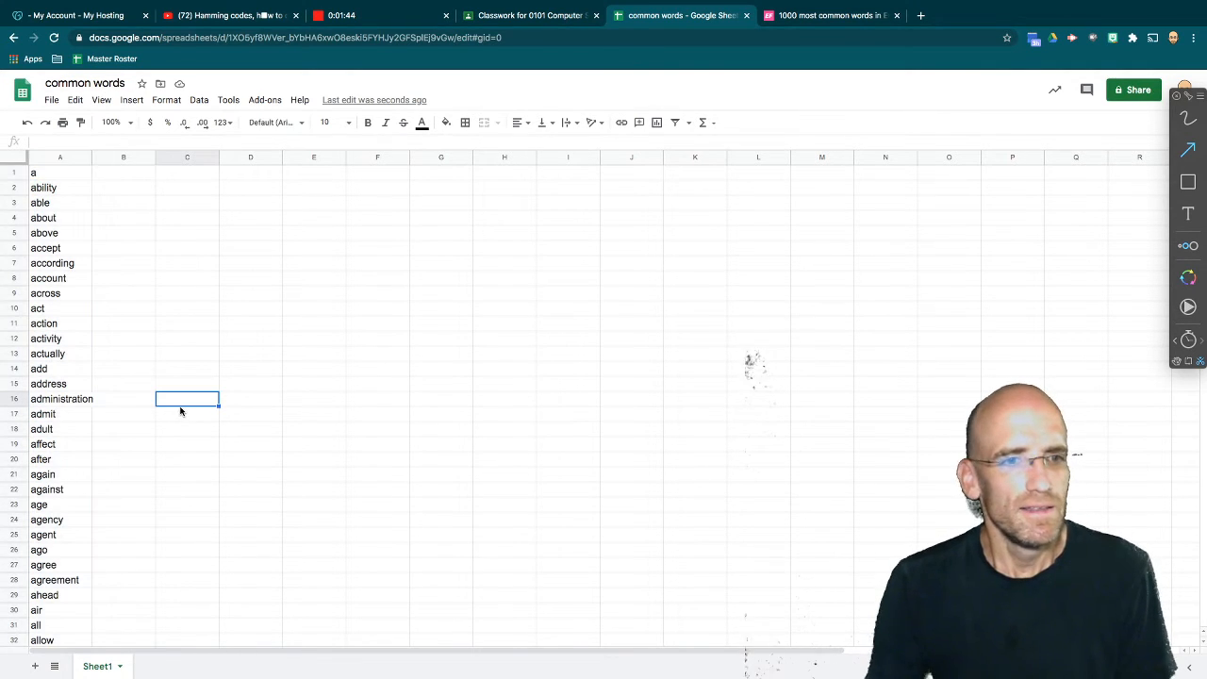
- Rename Sheet1 as "common words"
{"action": "double_click", "coordinate": [97, 666]}
{"action": "type", "text": "co"}
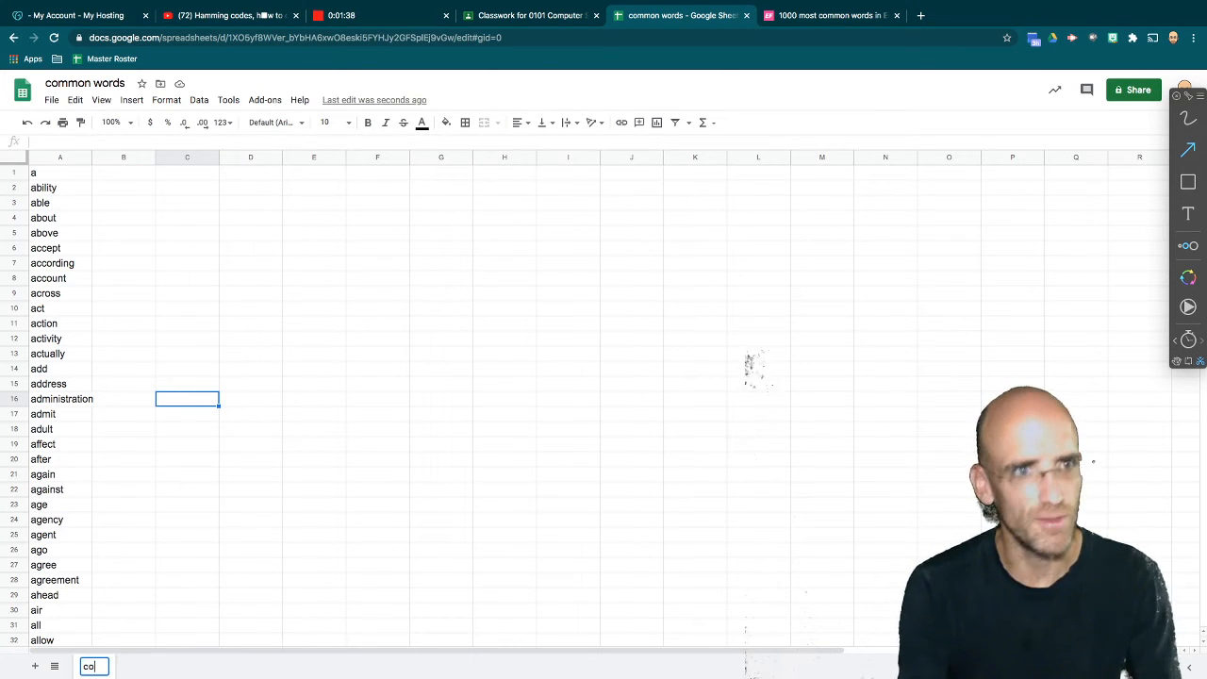
{"action": "type", "text": "mmon words"}
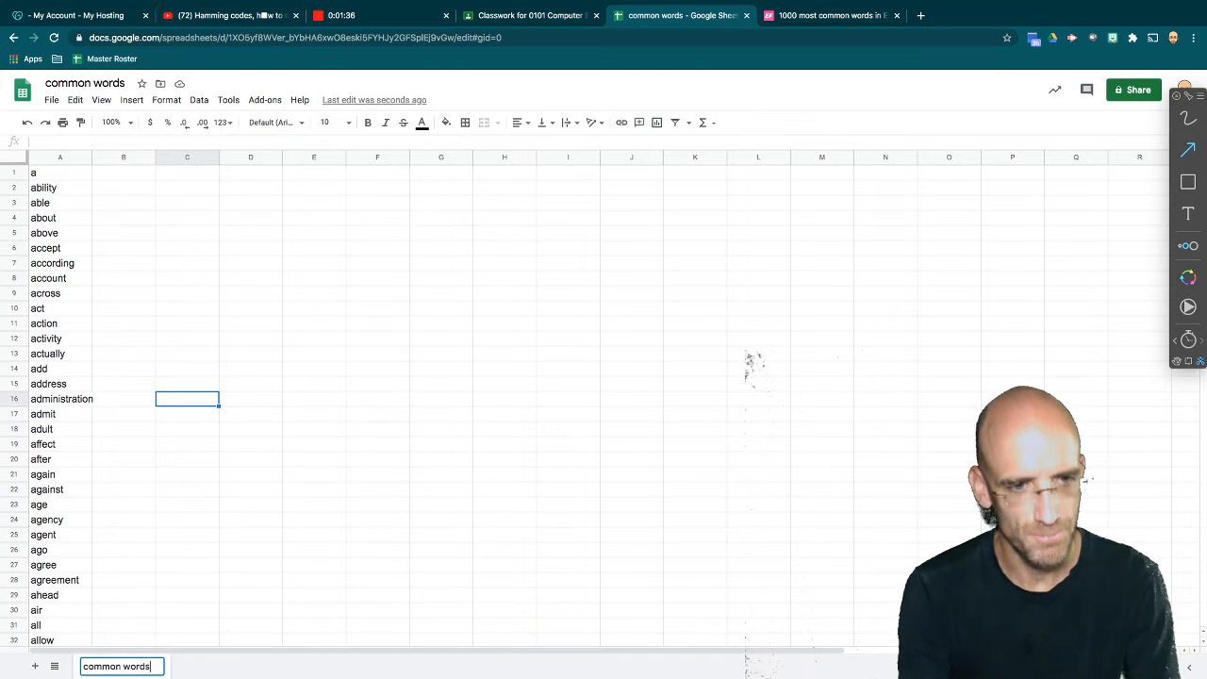
{"action": "left_click", "coordinate": [281, 309]}
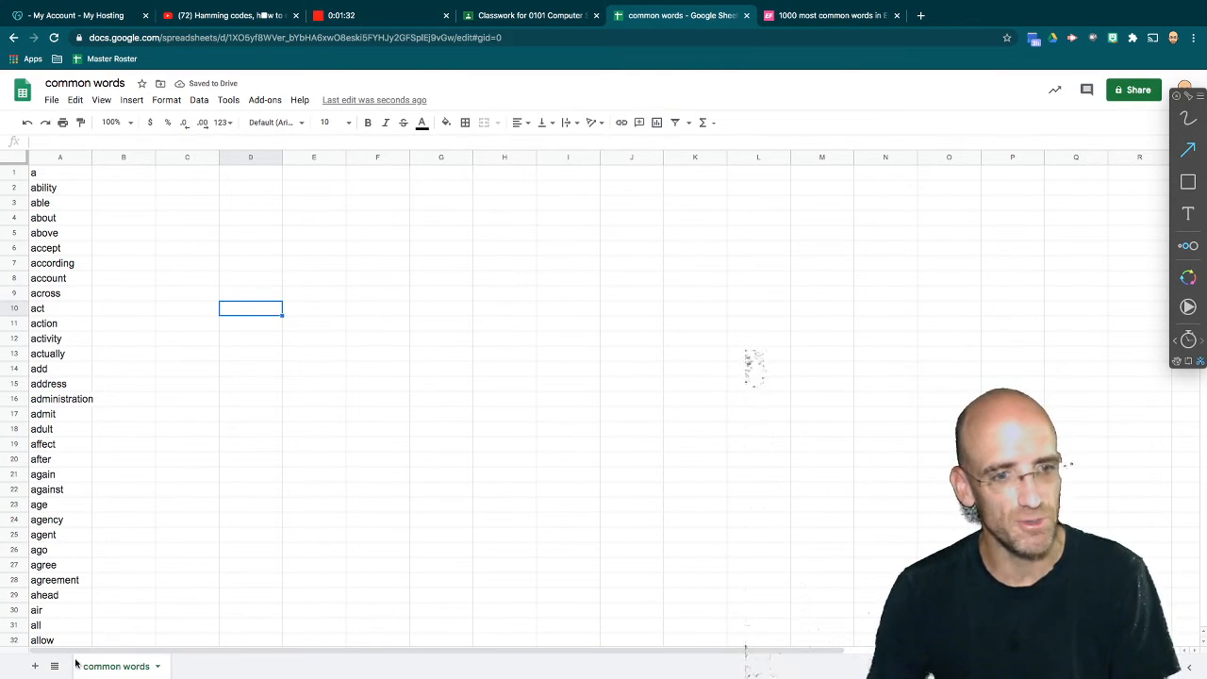
- Add two new sheets to the spreadsheet and rename Sheet2 as "blank sheet"
{"action": "left_click", "coordinate": [35, 667]}
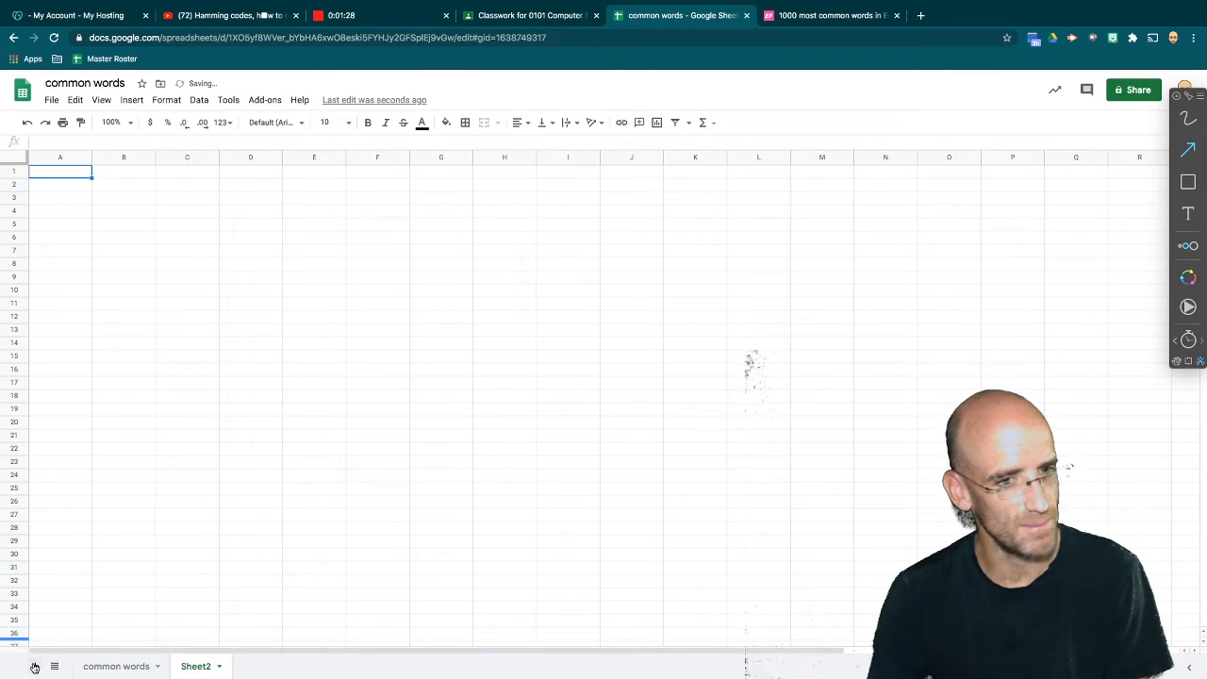
{"action": "left_click", "coordinate": [35, 666]}
{"action": "double_click", "coordinate": [195, 667]}
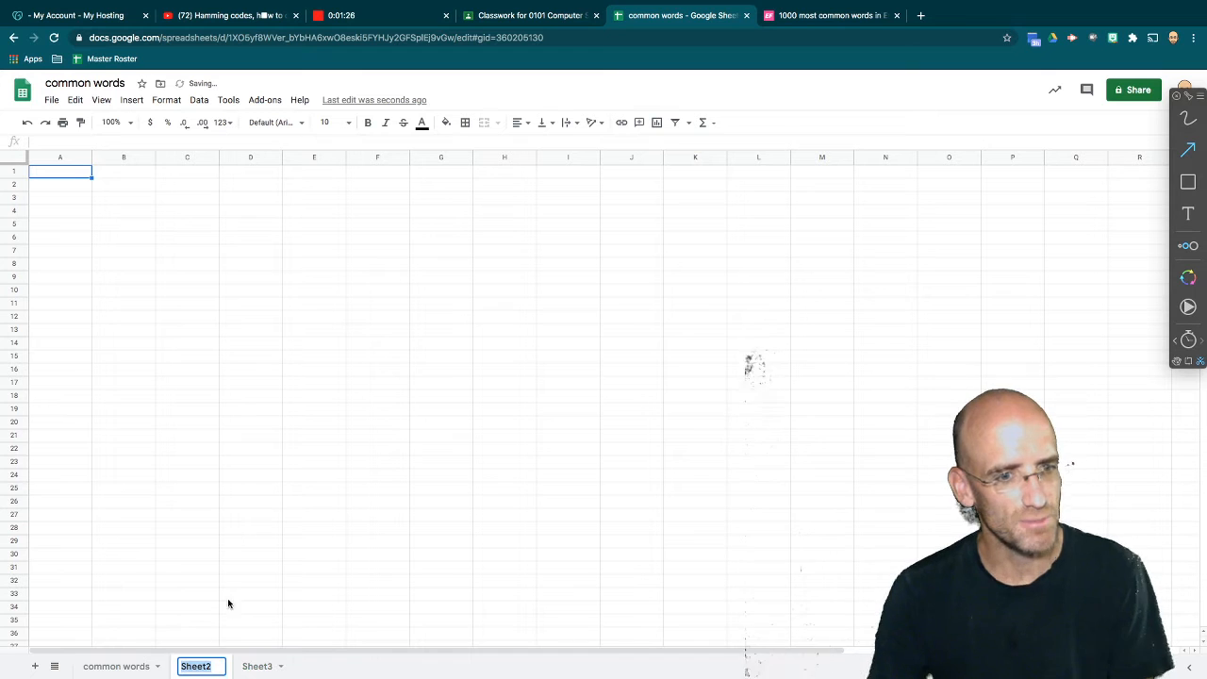
{"action": "type", "text": "blank"}
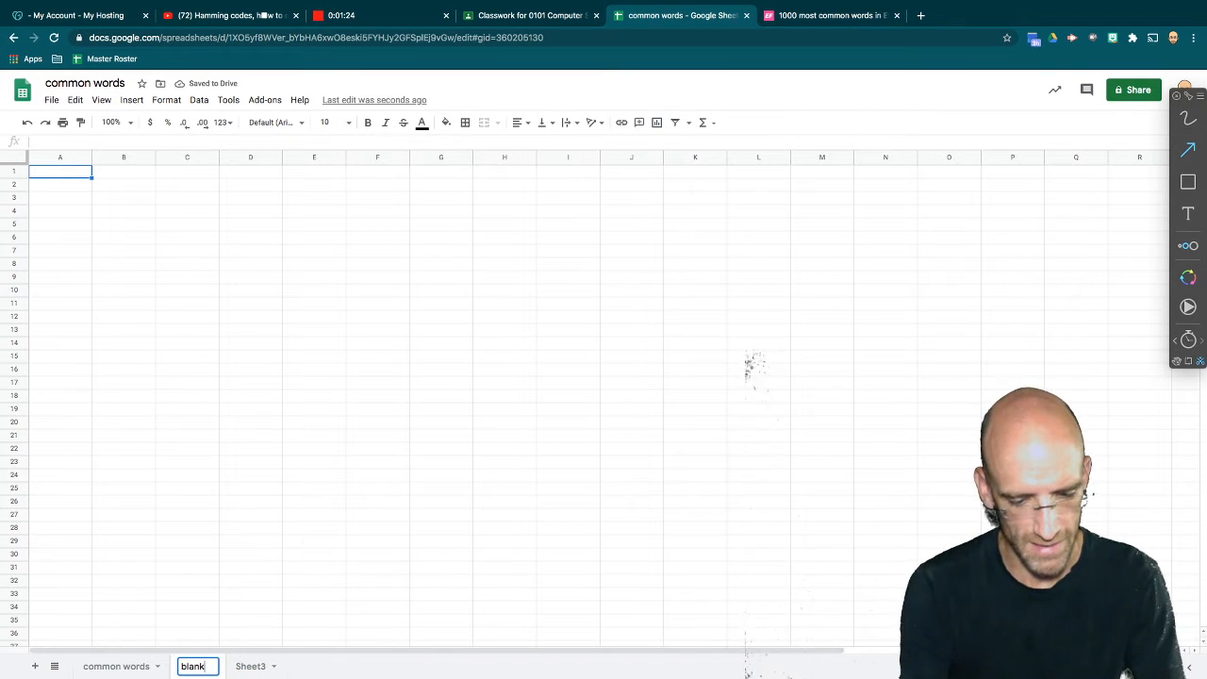
{"action": "type", "text": " sheet"}
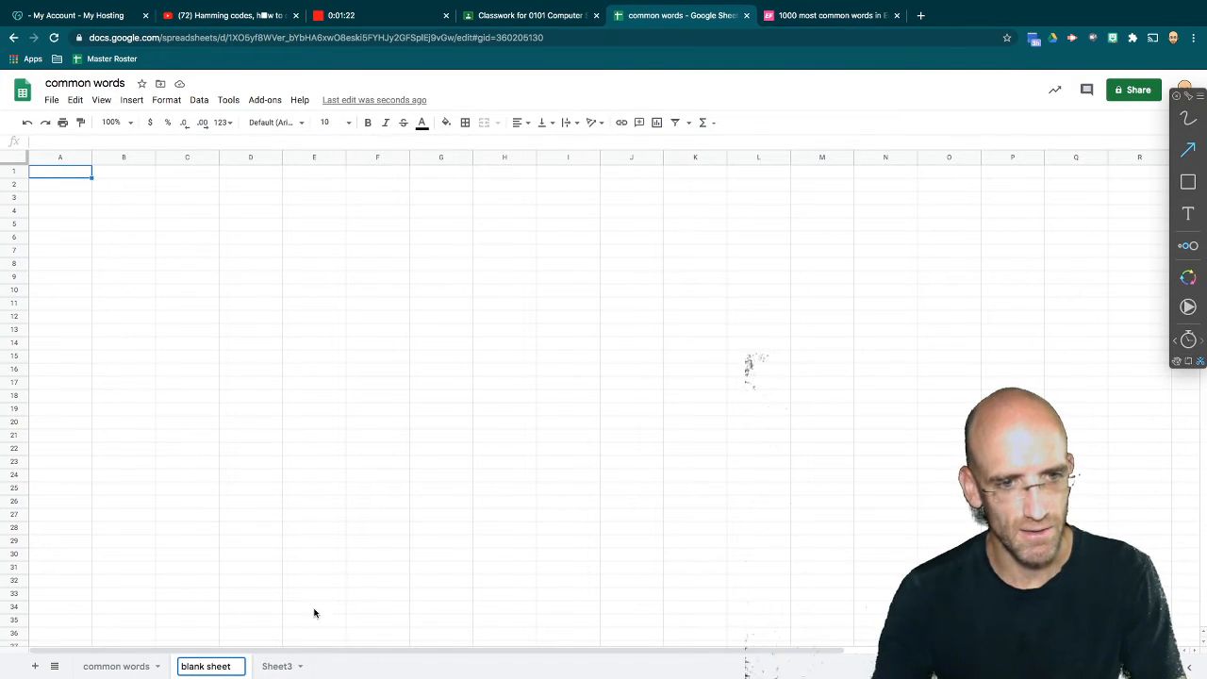
- Rename Sheet3 as "red sheet"
{"action": "left_click", "coordinate": [272, 671]}
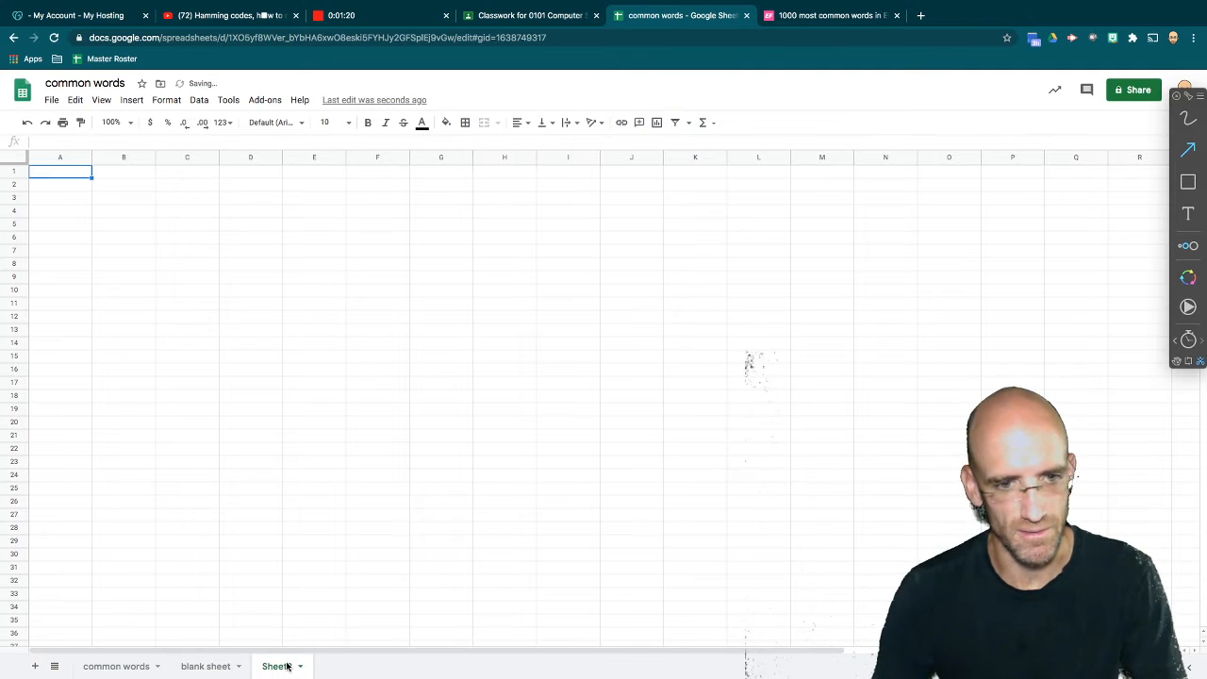
{"action": "double_click", "coordinate": [287, 666]}
{"action": "type", "text": "re"}
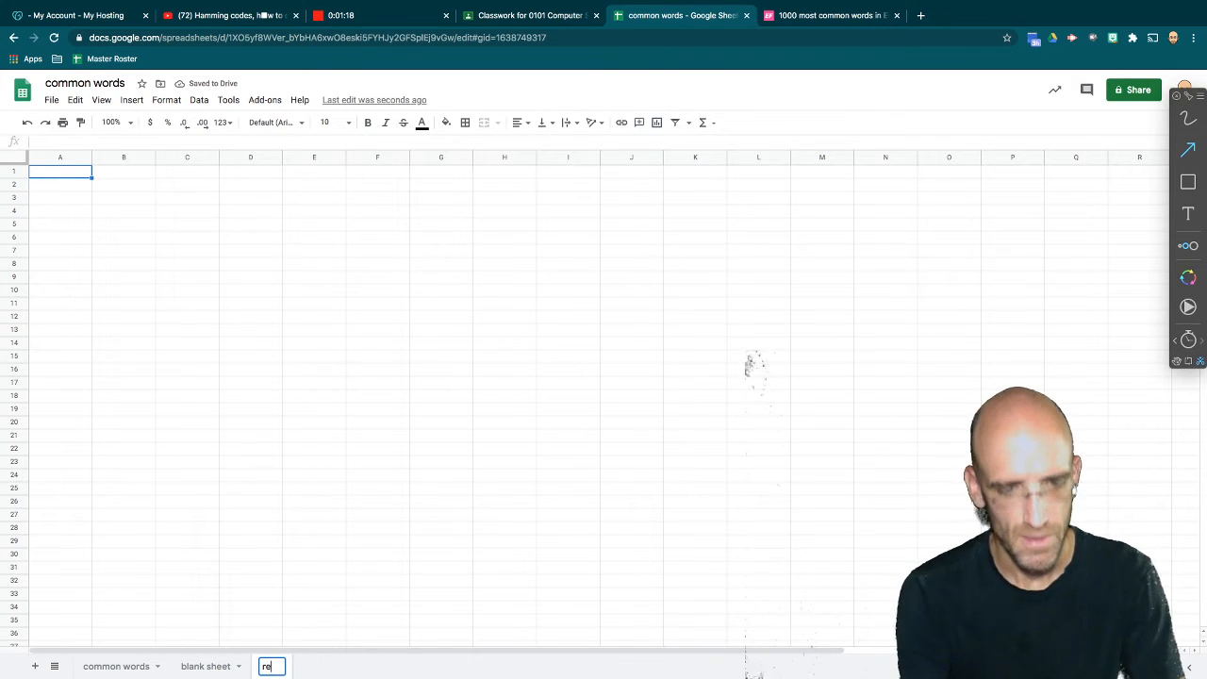
{"action": "type", "text": "d sheet"}
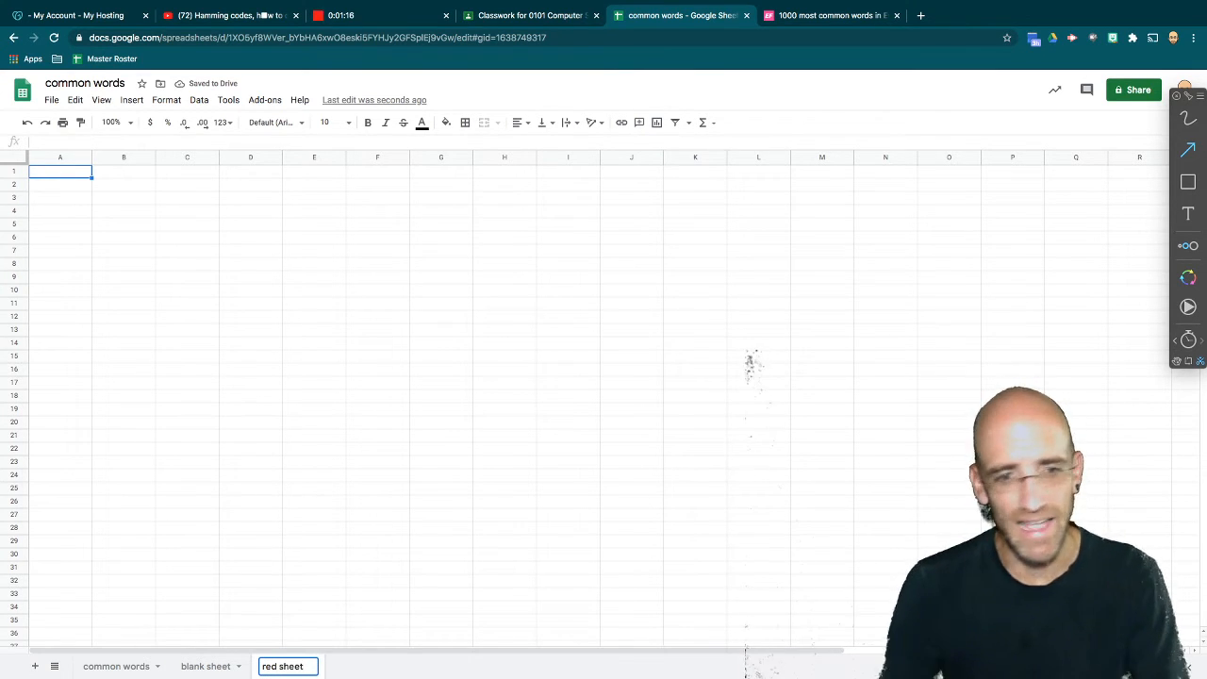
{"action": "left_click", "coordinate": [309, 503]}
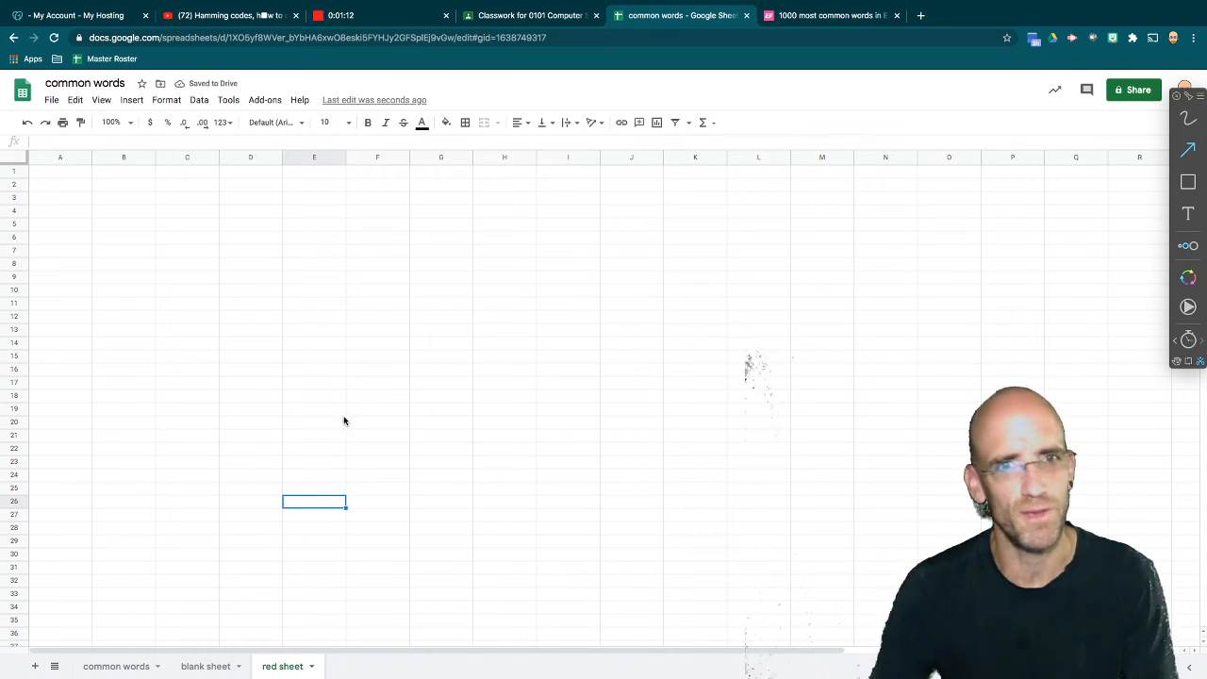
- Fill every cell of the red sheet with the standard bright red color
{"action": "key", "text": "super+a"}
{"action": "left_click", "coordinate": [447, 122]}
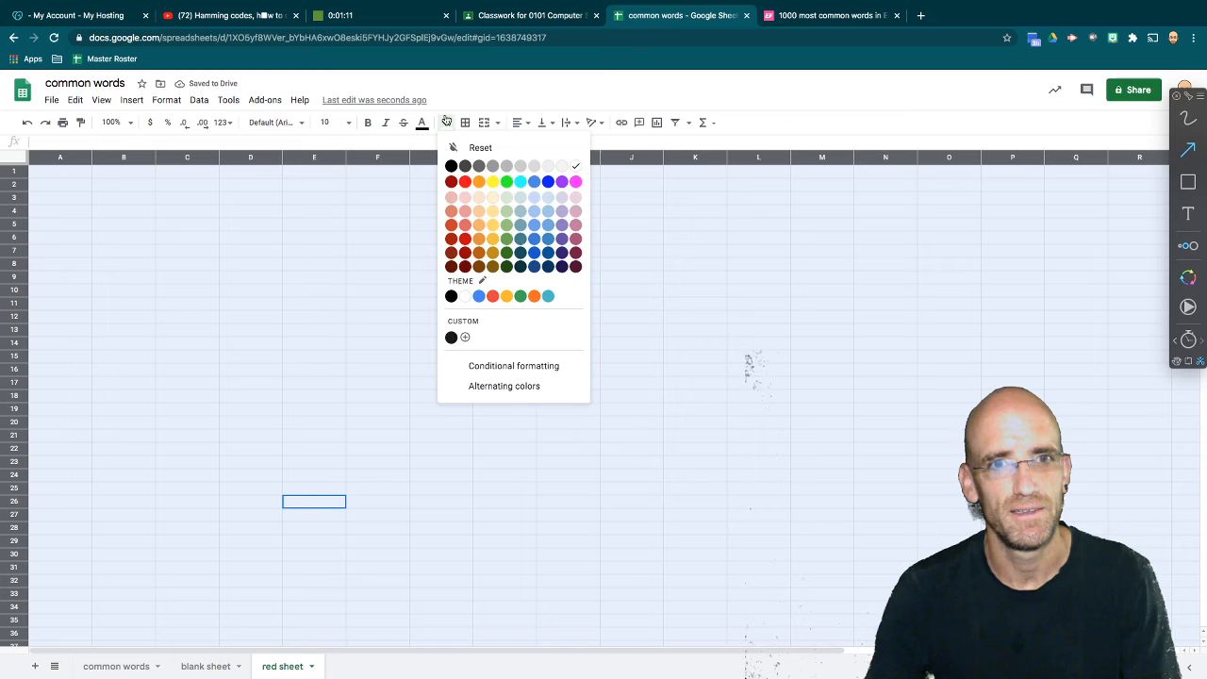
{"action": "left_click", "coordinate": [465, 181]}
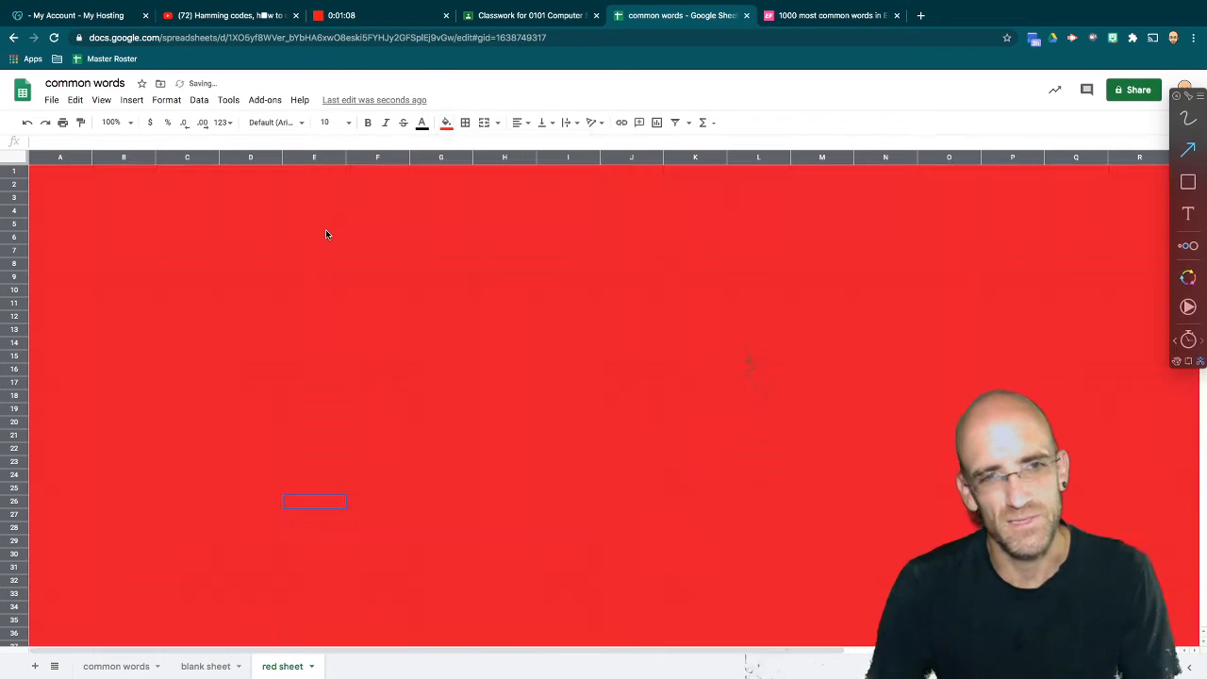
{"action": "left_click", "coordinate": [326, 229]}
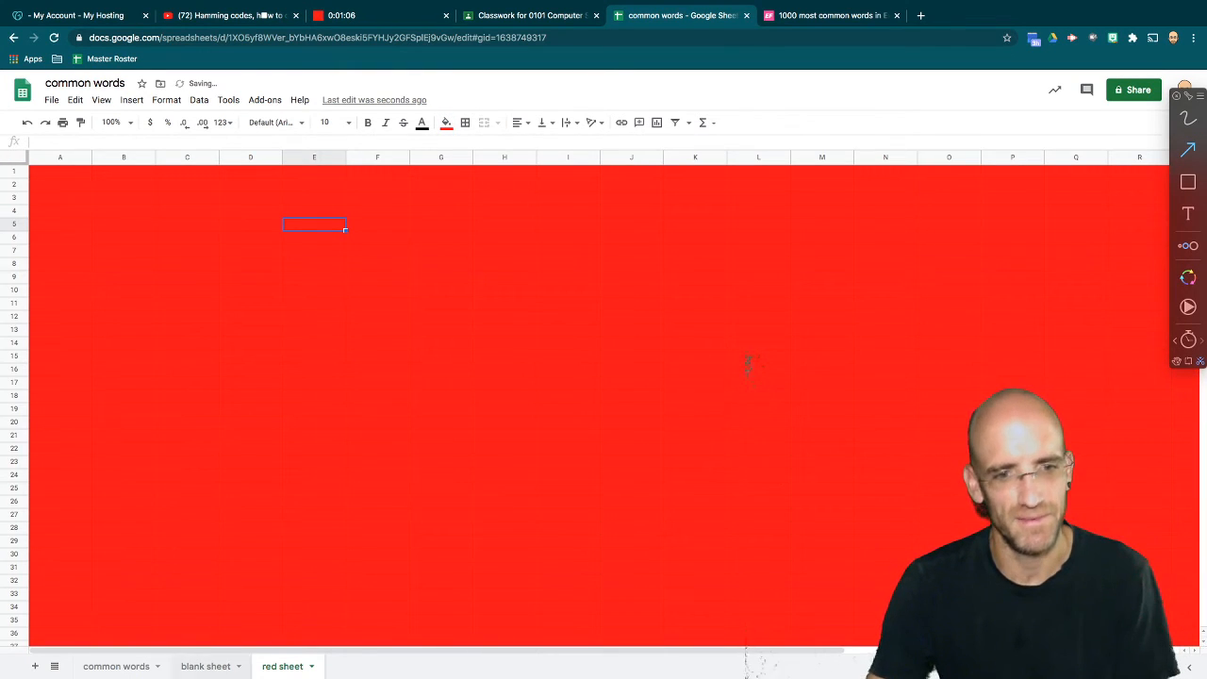
- Delete the empty columns B through Z from the "common words" sheet
{"action": "left_click", "coordinate": [211, 665]}
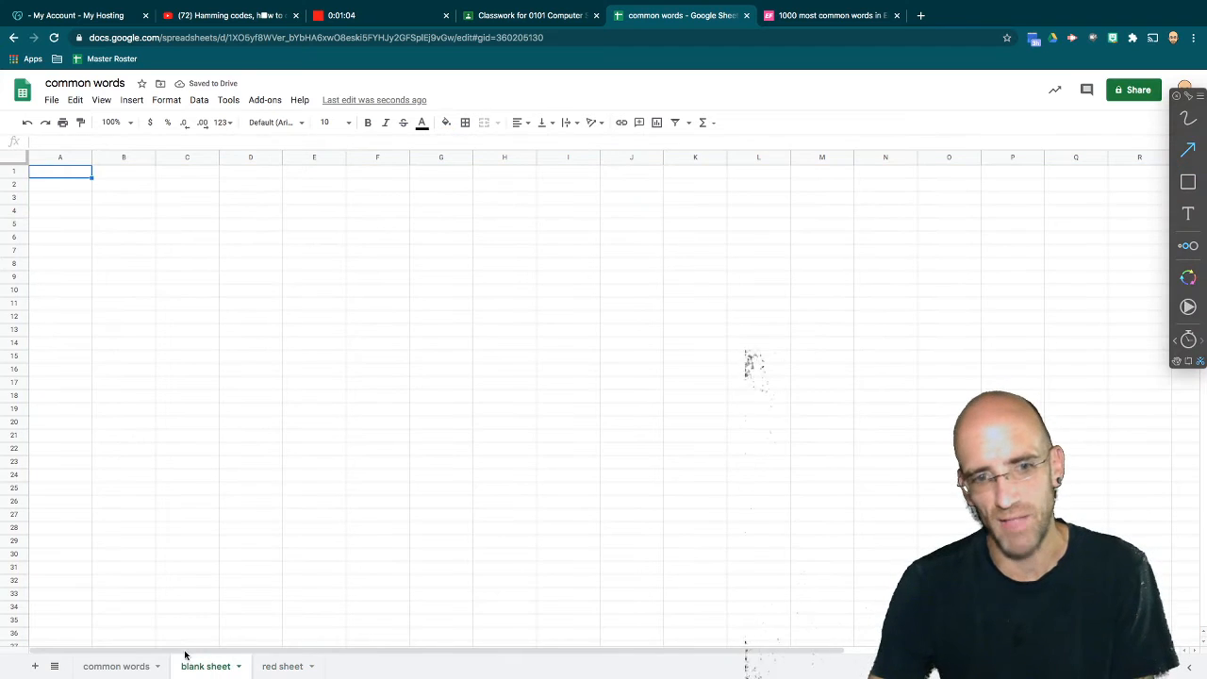
{"action": "left_click", "coordinate": [129, 665]}
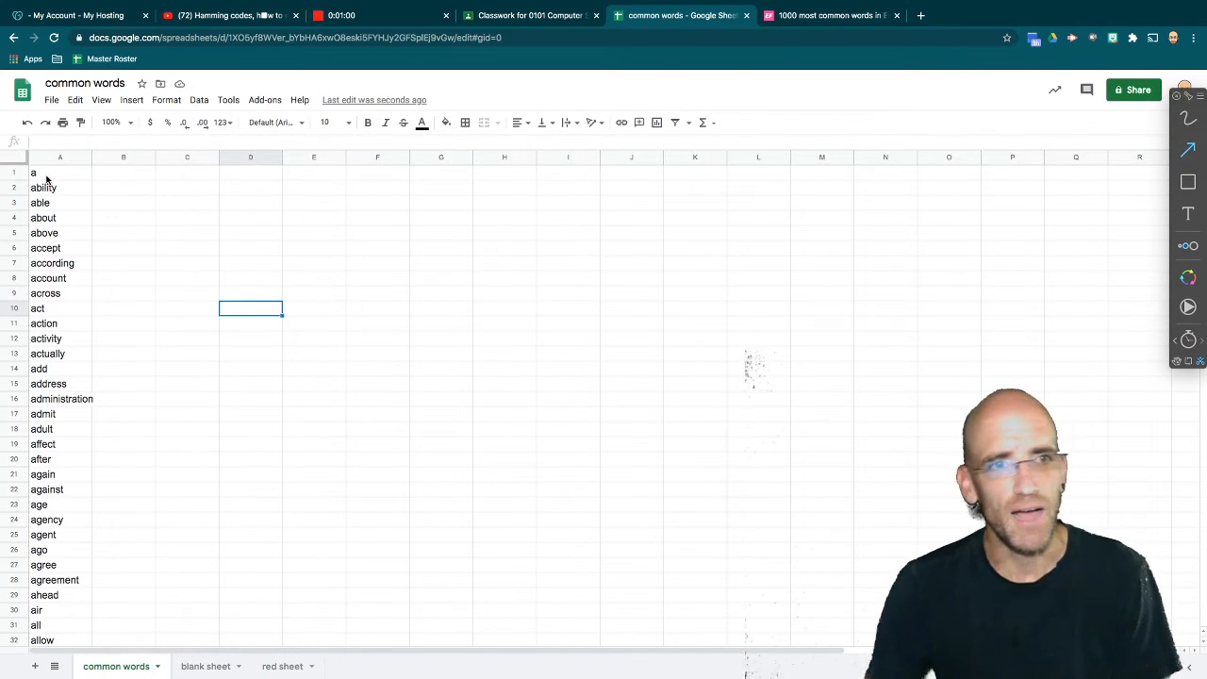
{"action": "left_click", "coordinate": [112, 158]}
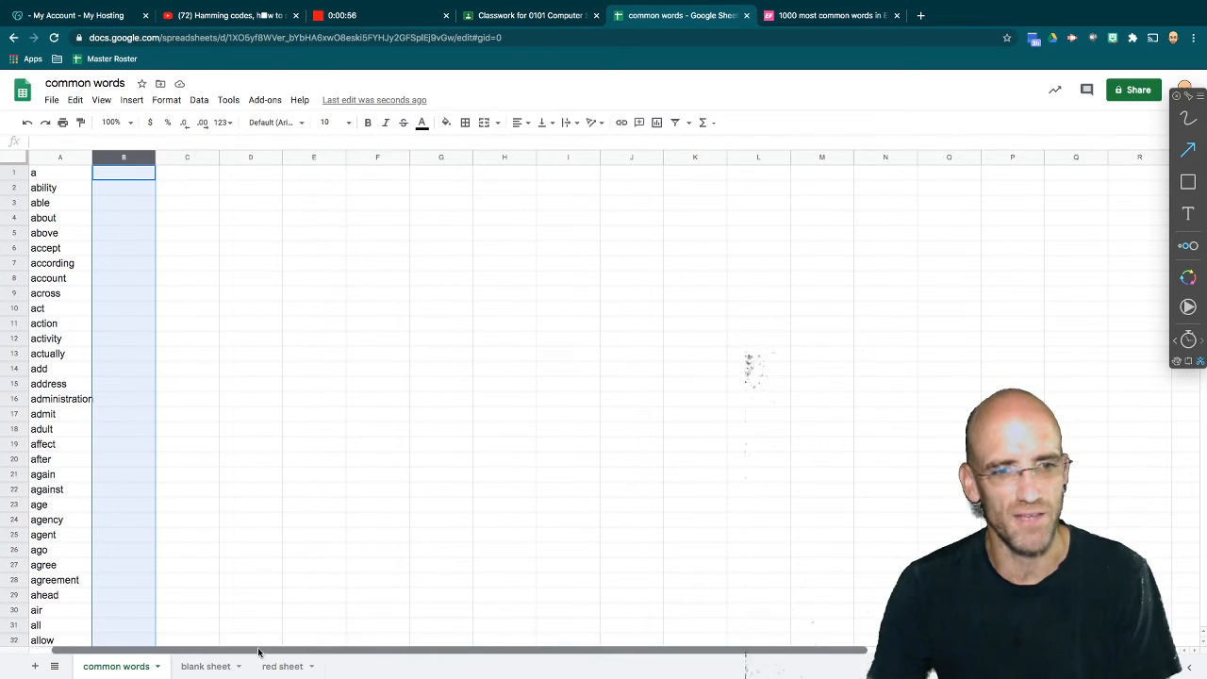
{"action": "scroll", "coordinate": [260, 650], "scroll_direction": "right", "scroll_amount": 5}
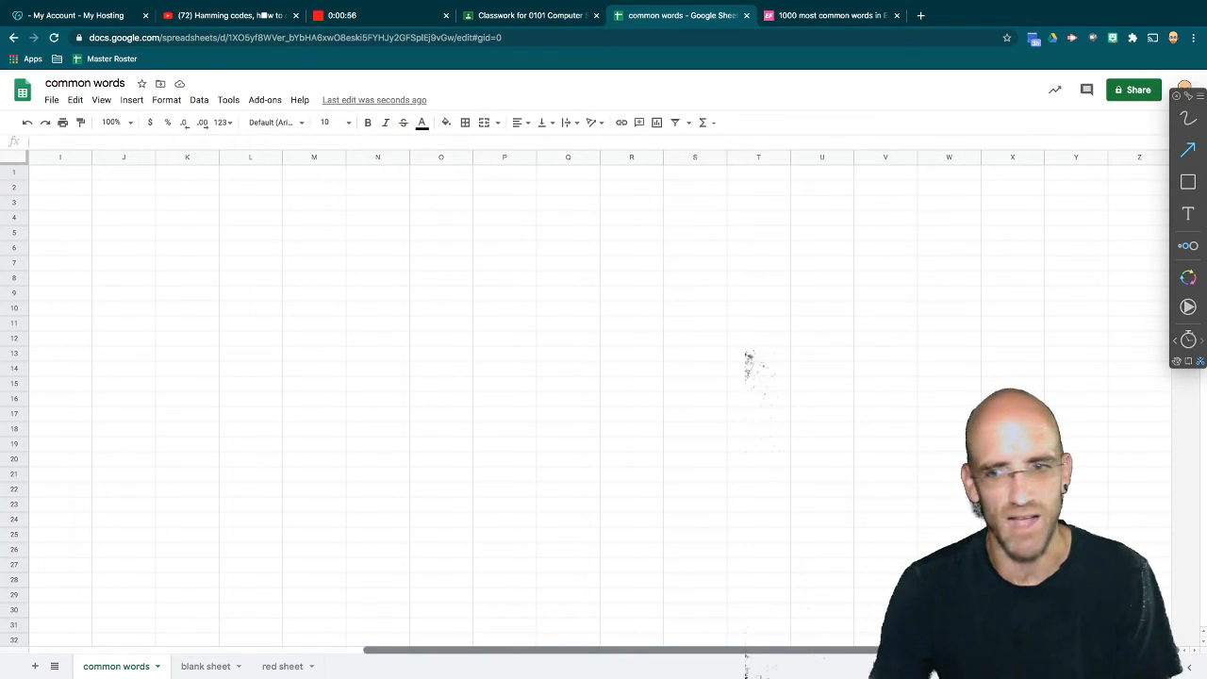
{"action": "left_click", "coordinate": [1125, 160], "text": "shift"}
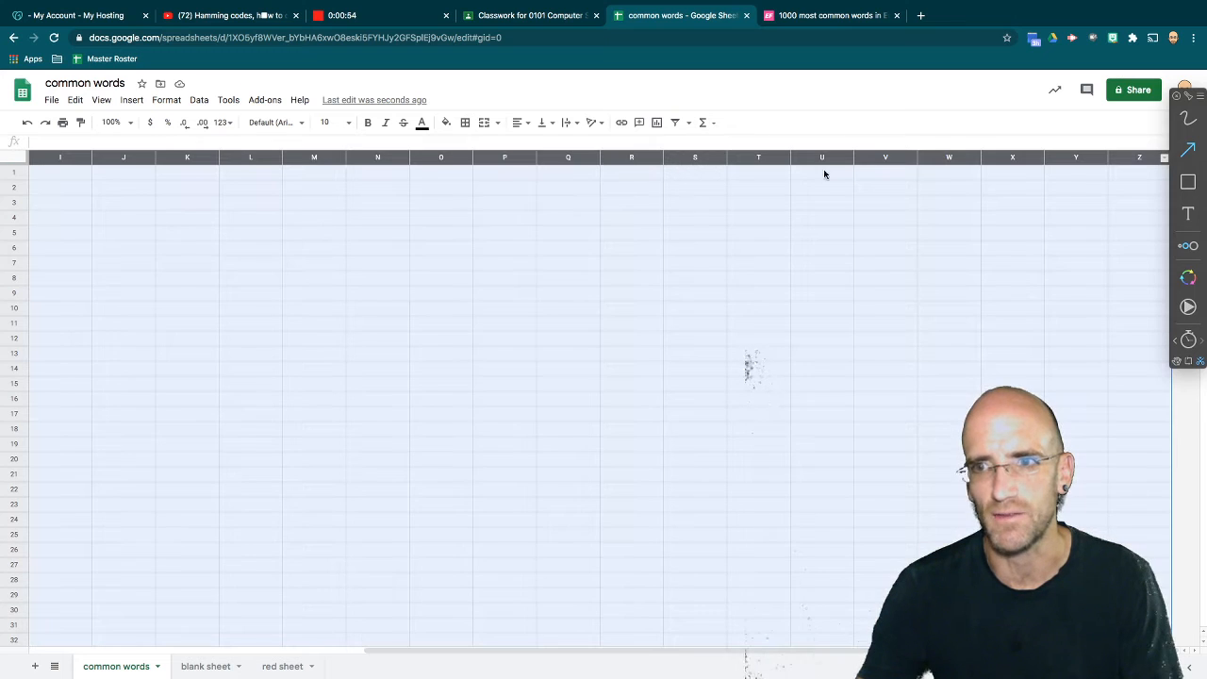
{"action": "right_click", "coordinate": [435, 158]}
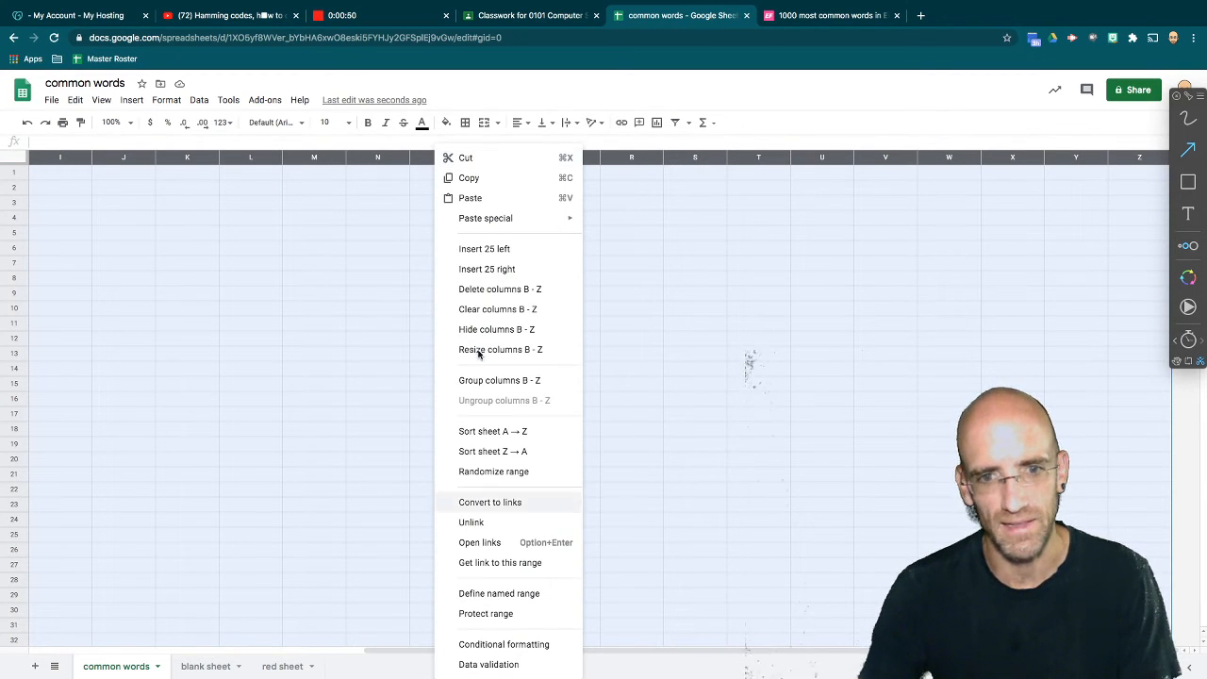
{"action": "left_click", "coordinate": [517, 292]}
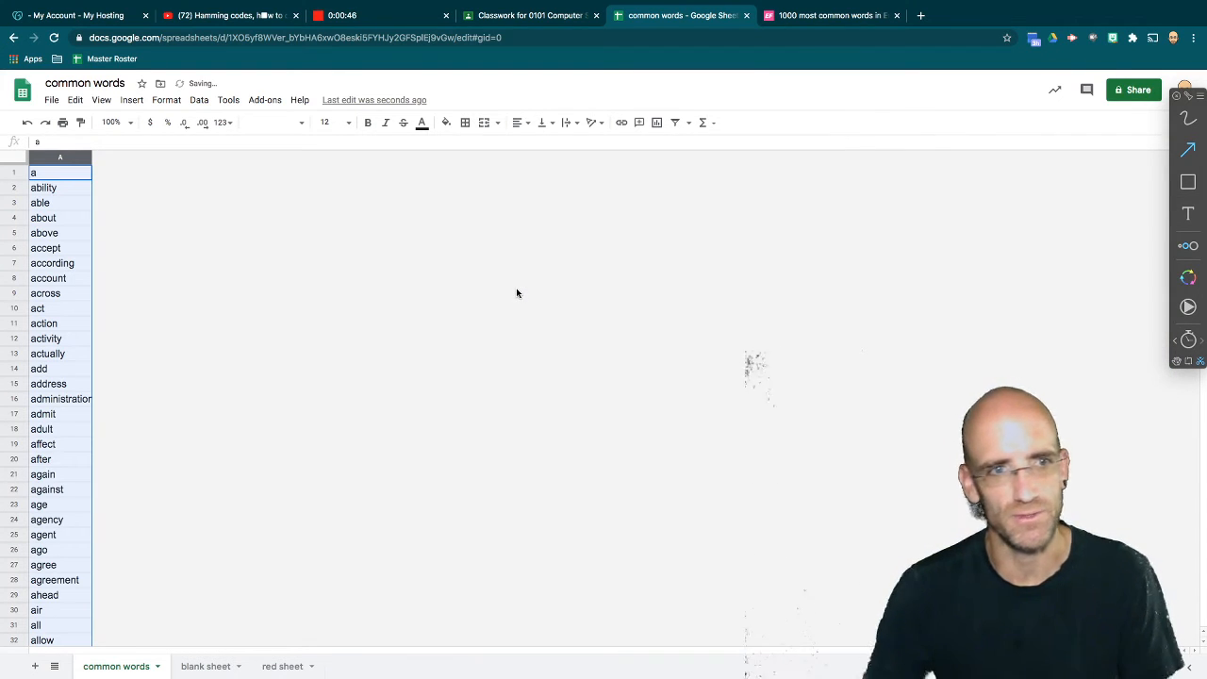
{"action": "key", "text": "Down"}
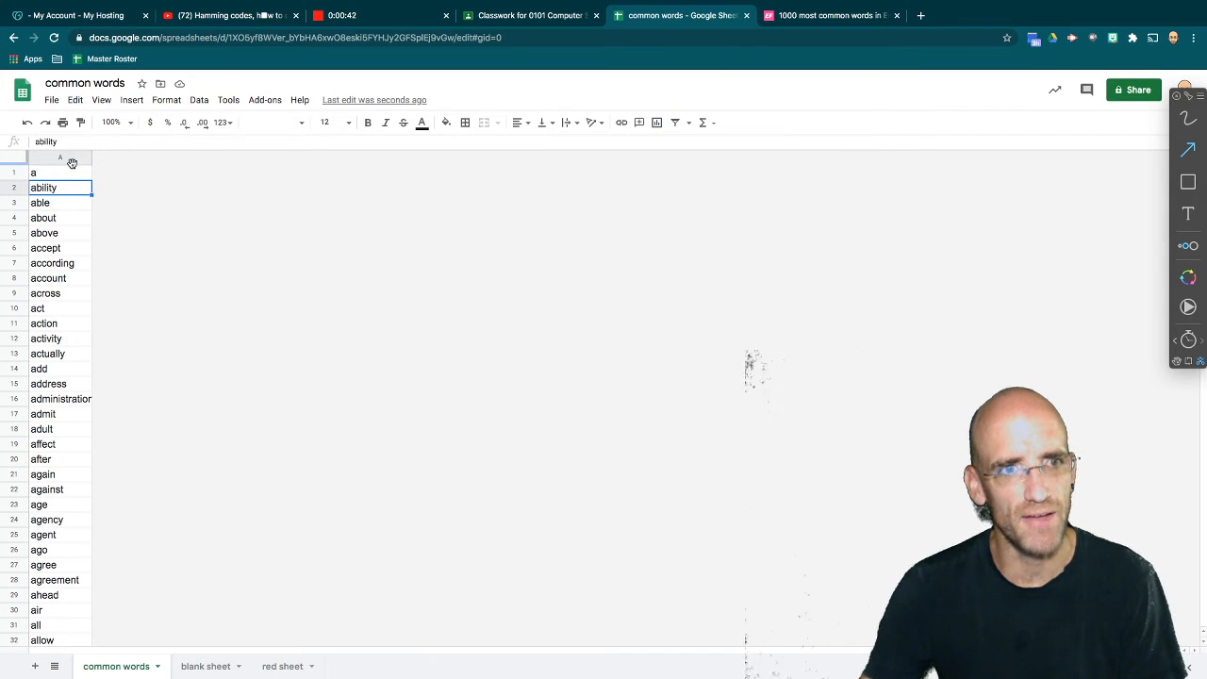
- Widen column A of the word list to several times its original width
{"action": "left_click_drag", "start_coordinate": [91, 158], "coordinate": [303, 164]}
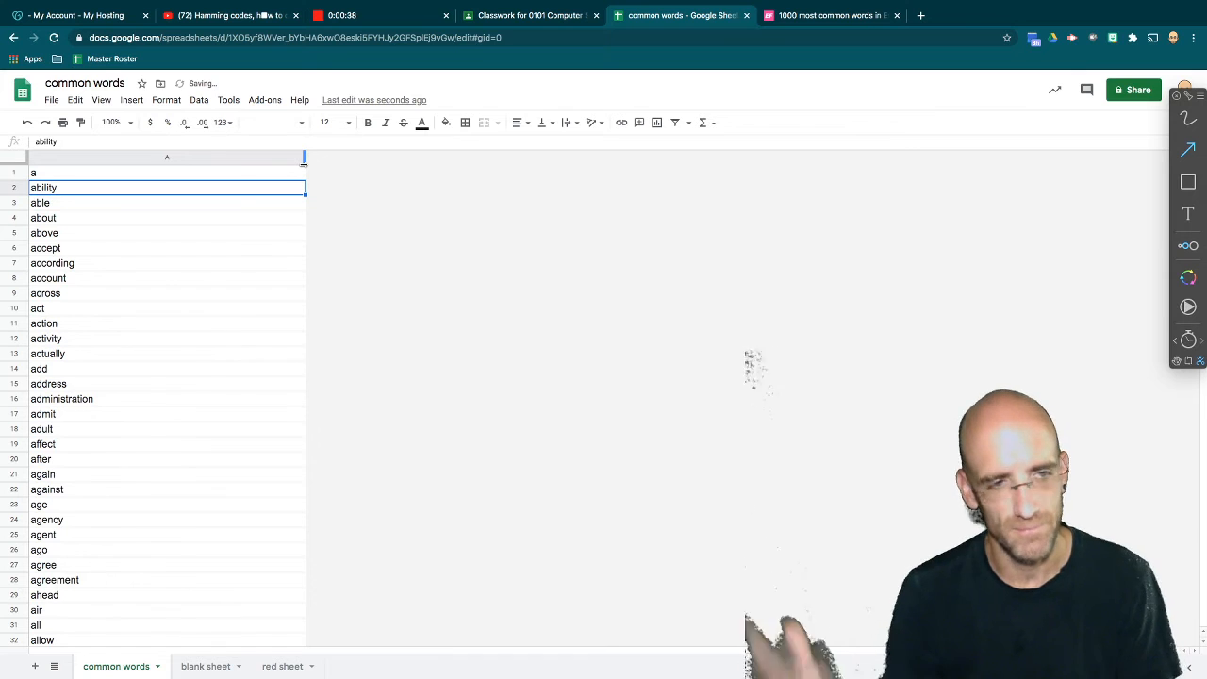
{"action": "left_click", "coordinate": [179, 221]}
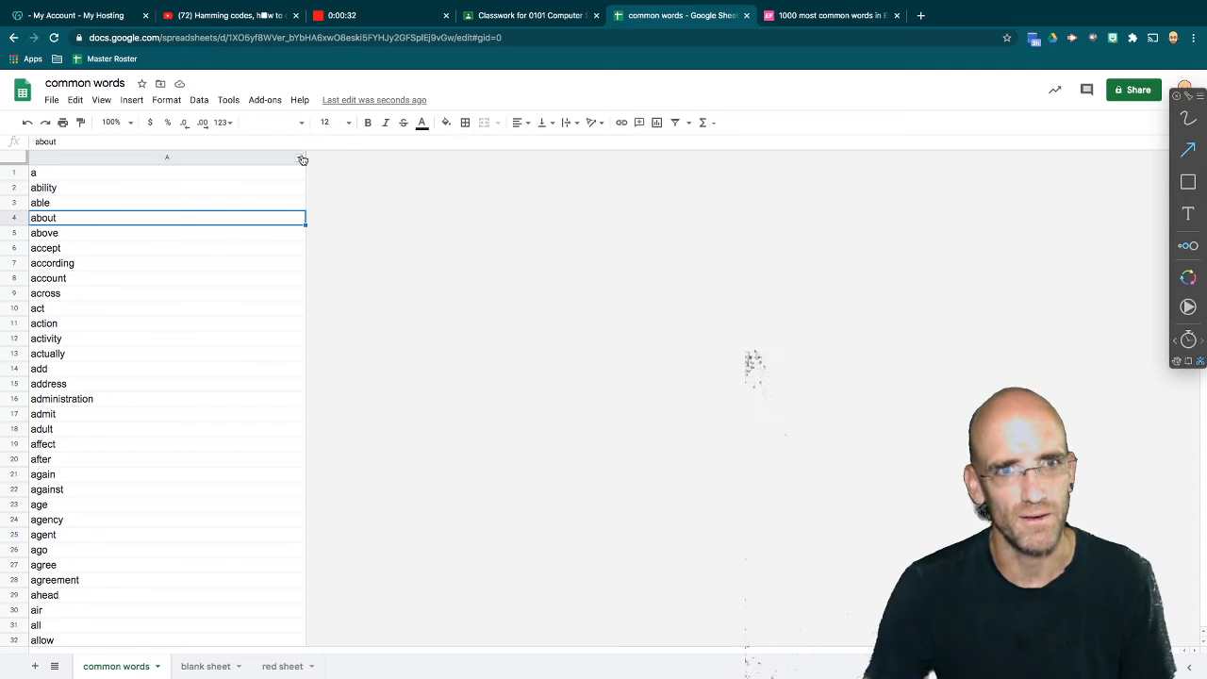
{"action": "left_click_drag", "start_coordinate": [305, 155], "coordinate": [325, 156]}
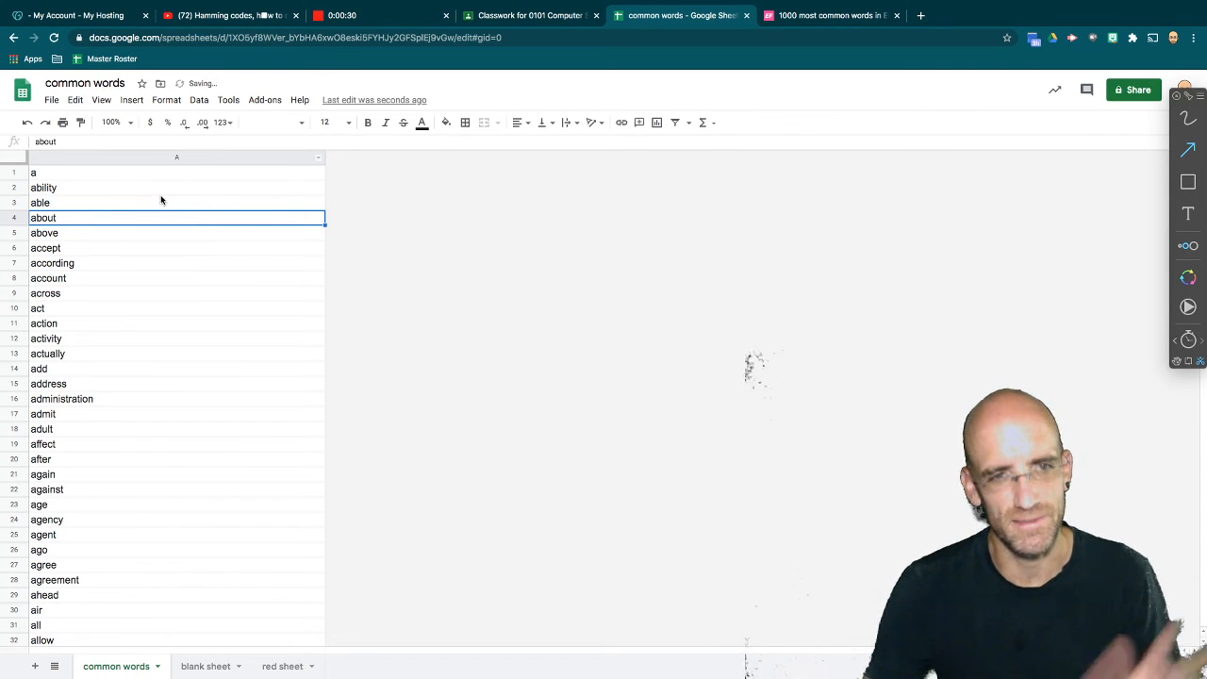
{"action": "left_click", "coordinate": [17, 171]}
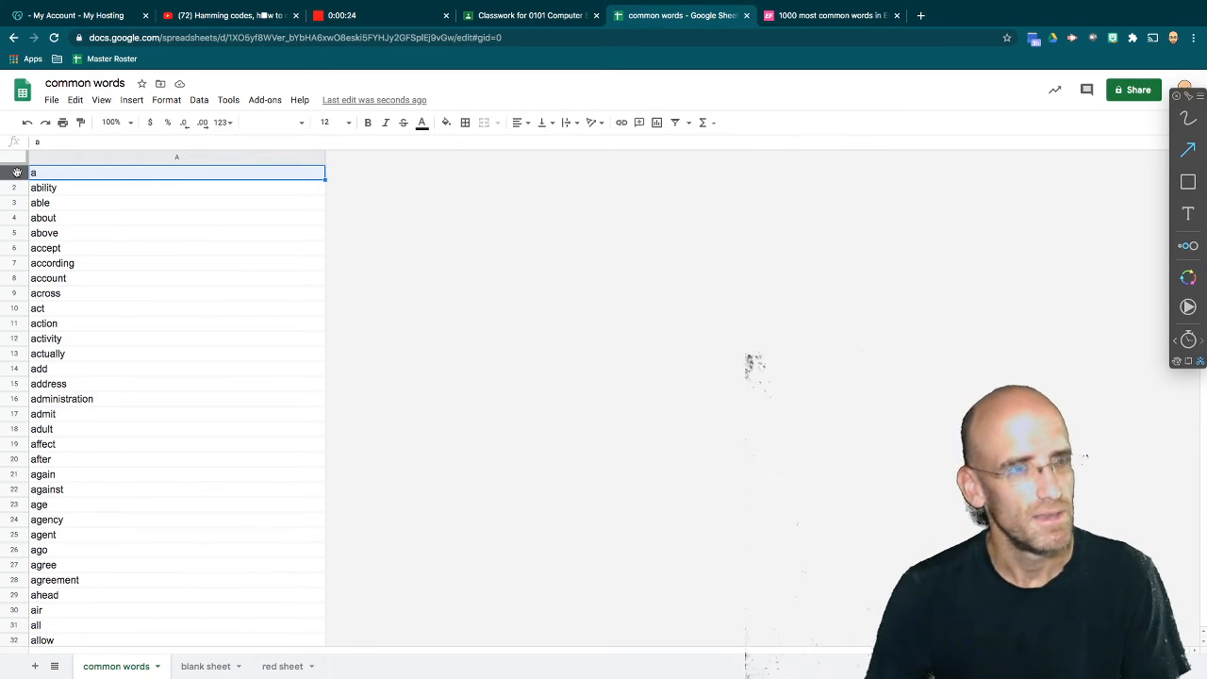
{"action": "right_click", "coordinate": [17, 171]}
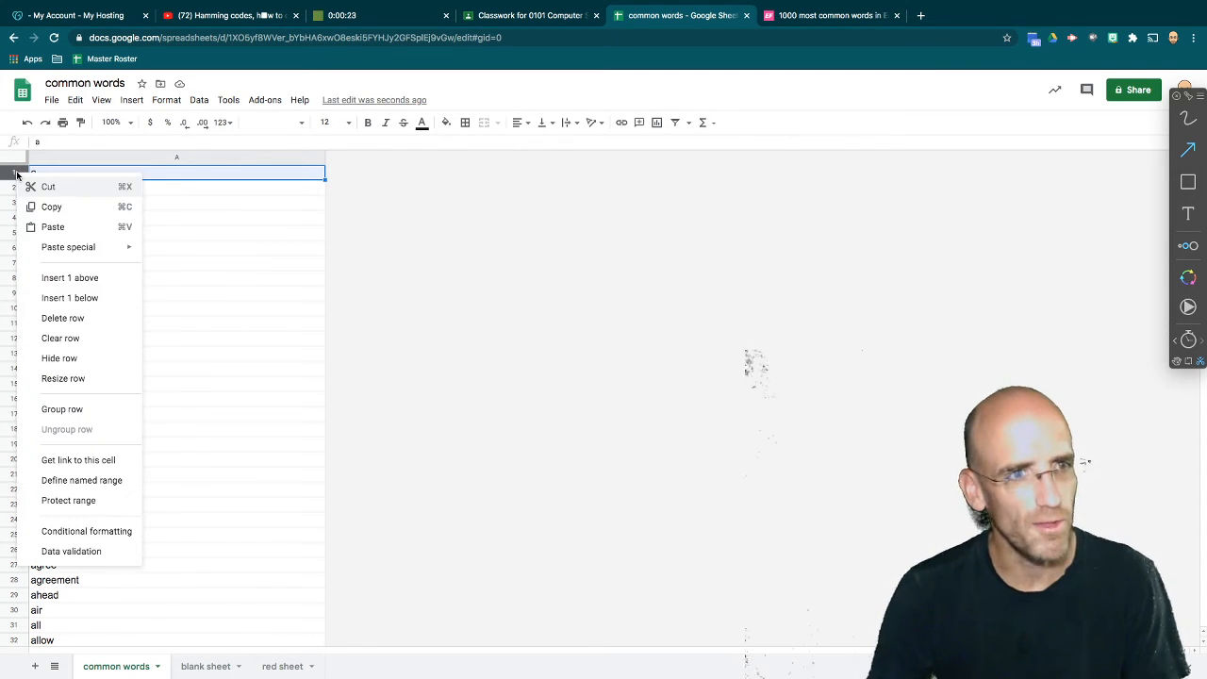
{"action": "left_click", "coordinate": [89, 501]}
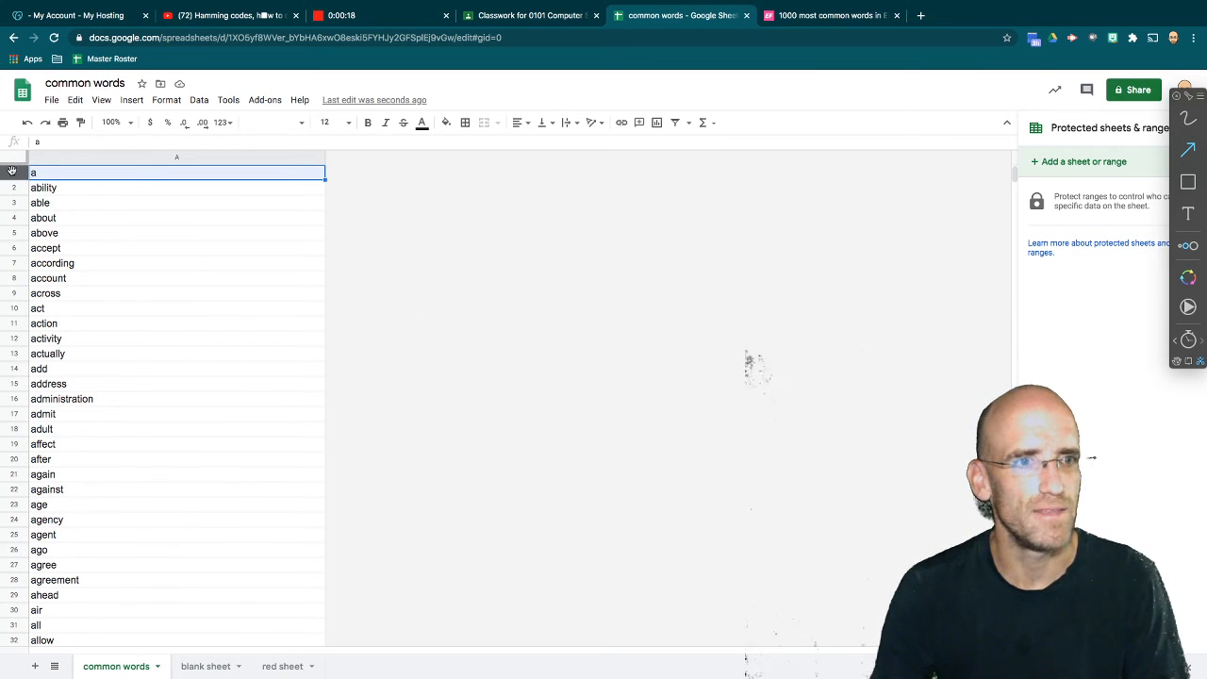
- Insert one row above the first word and enter the heading "Common Words" in cell A1
{"action": "right_click", "coordinate": [12, 171]}
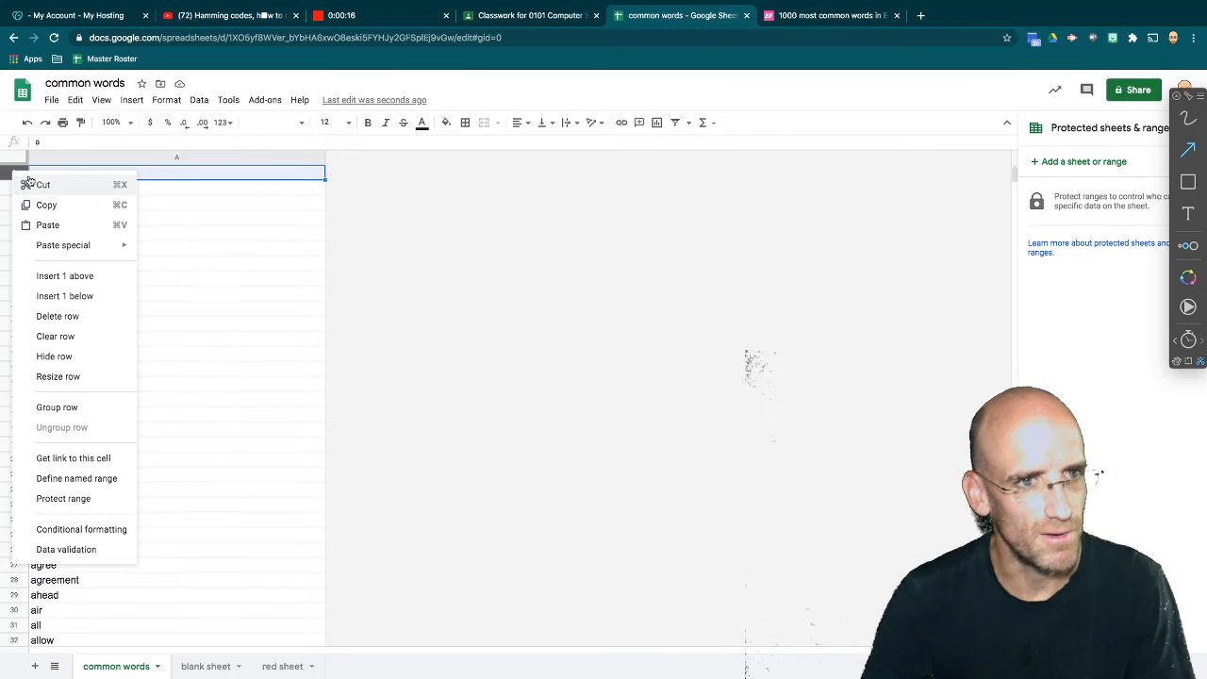
{"action": "left_click", "coordinate": [64, 276]}
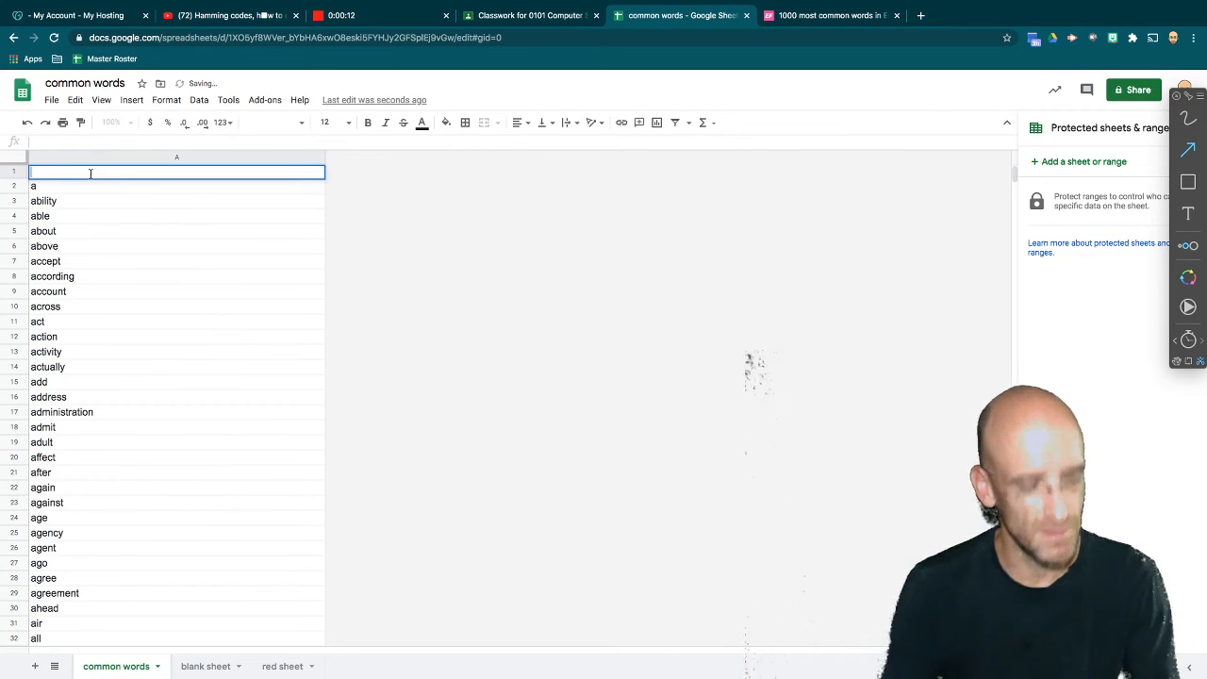
{"action": "type", "text": "Common "}
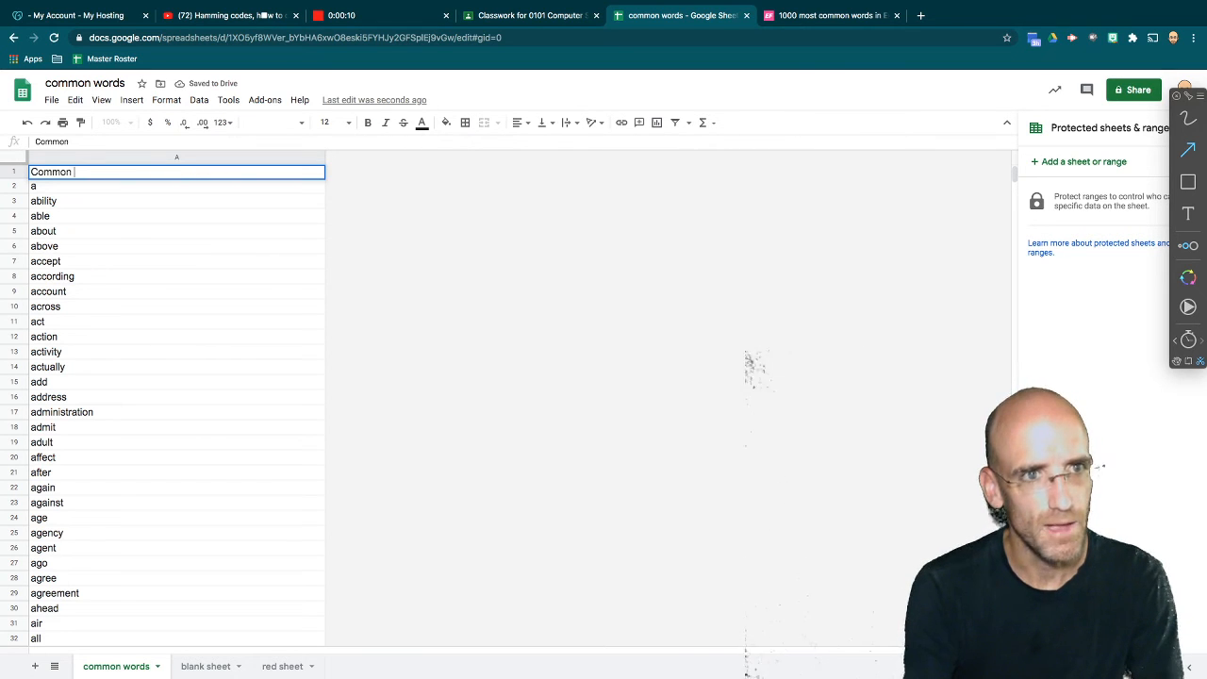
{"action": "type", "text": "Words"}
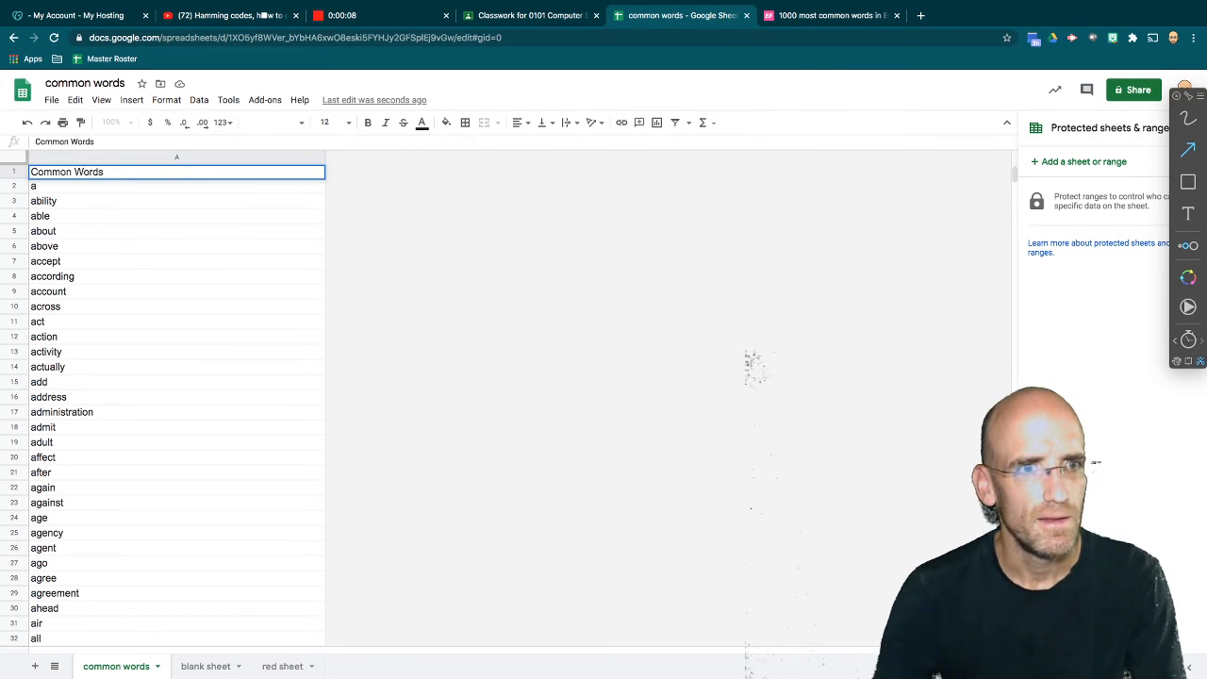
{"action": "key", "text": "Return"}
- Make the "Common Words" heading in A1 bold and freeze row 1 as the header row
{"action": "left_click", "coordinate": [132, 176]}
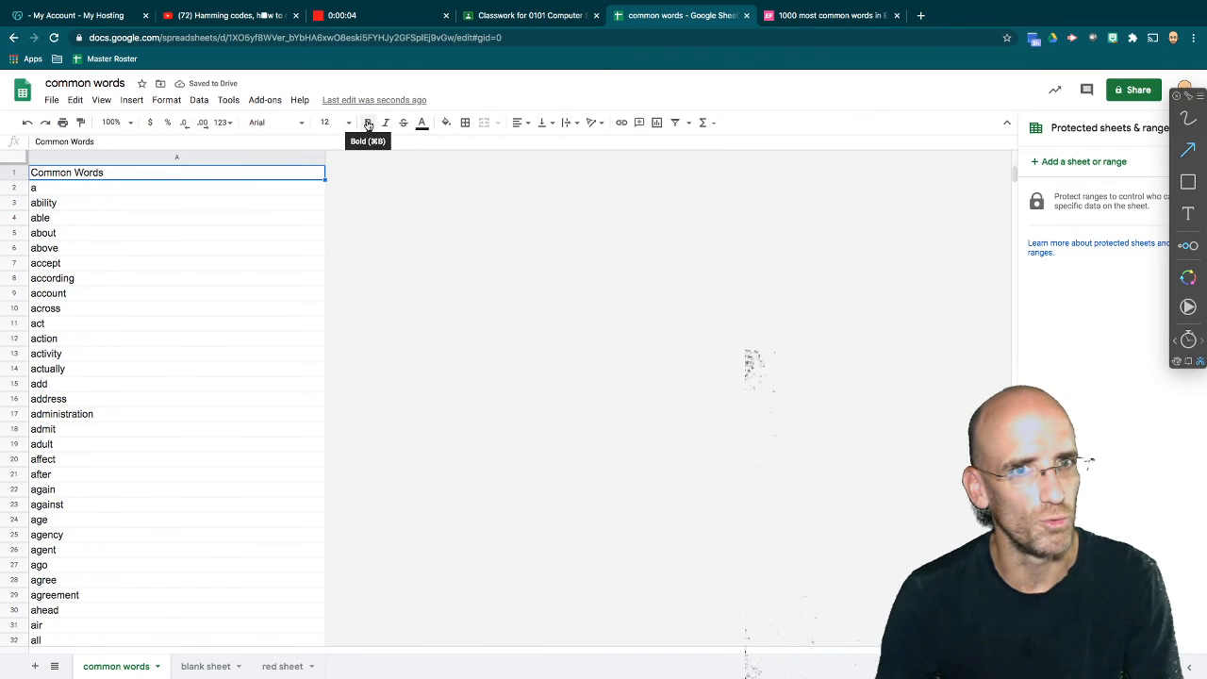
{"action": "left_click", "coordinate": [367, 122]}
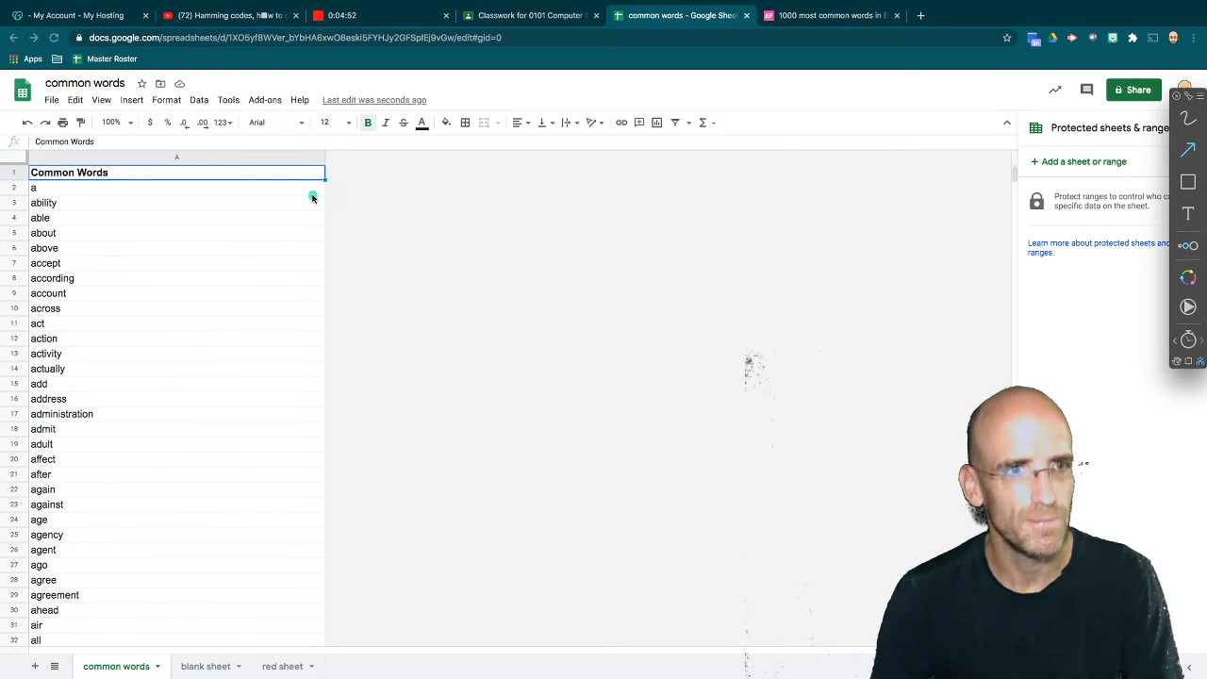
{"action": "mouse_move", "coordinate": [25, 171]}
{"action": "left_mouse_down"}
{"action": "mouse_move", "coordinate": [142, 285]}
{"action": "mouse_move", "coordinate": [175, 289]}
{"action": "left_mouse_up"}
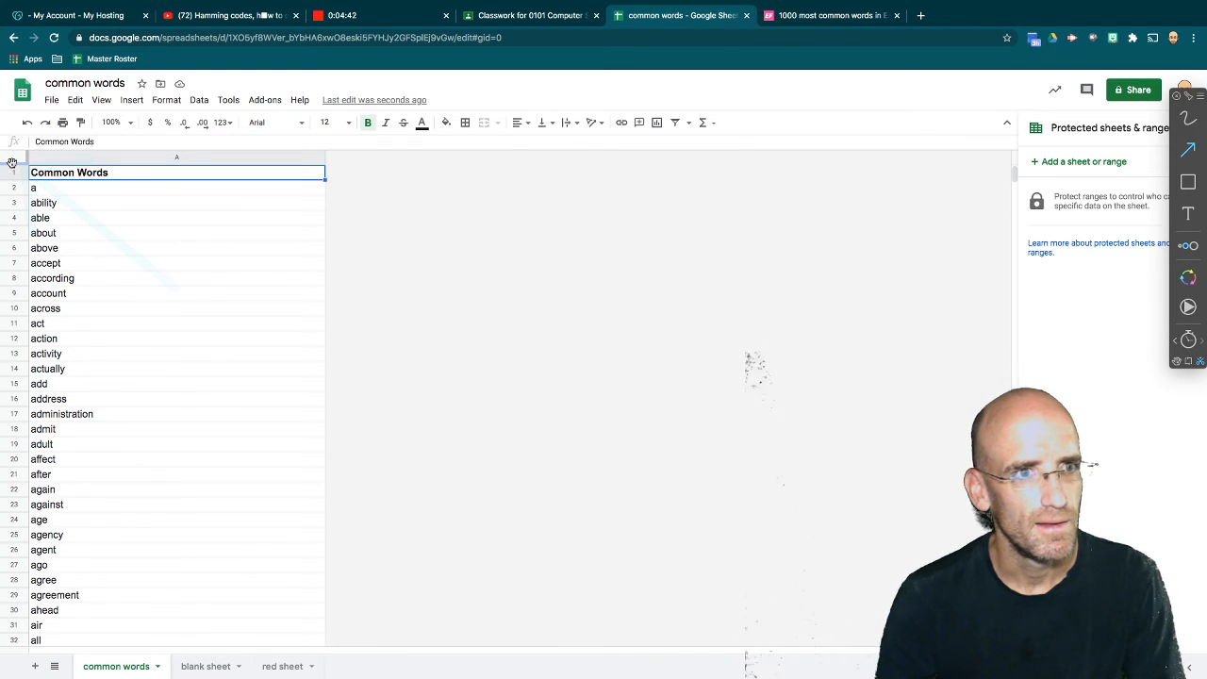
{"action": "left_click_drag", "start_coordinate": [12, 163], "coordinate": [14, 180]}
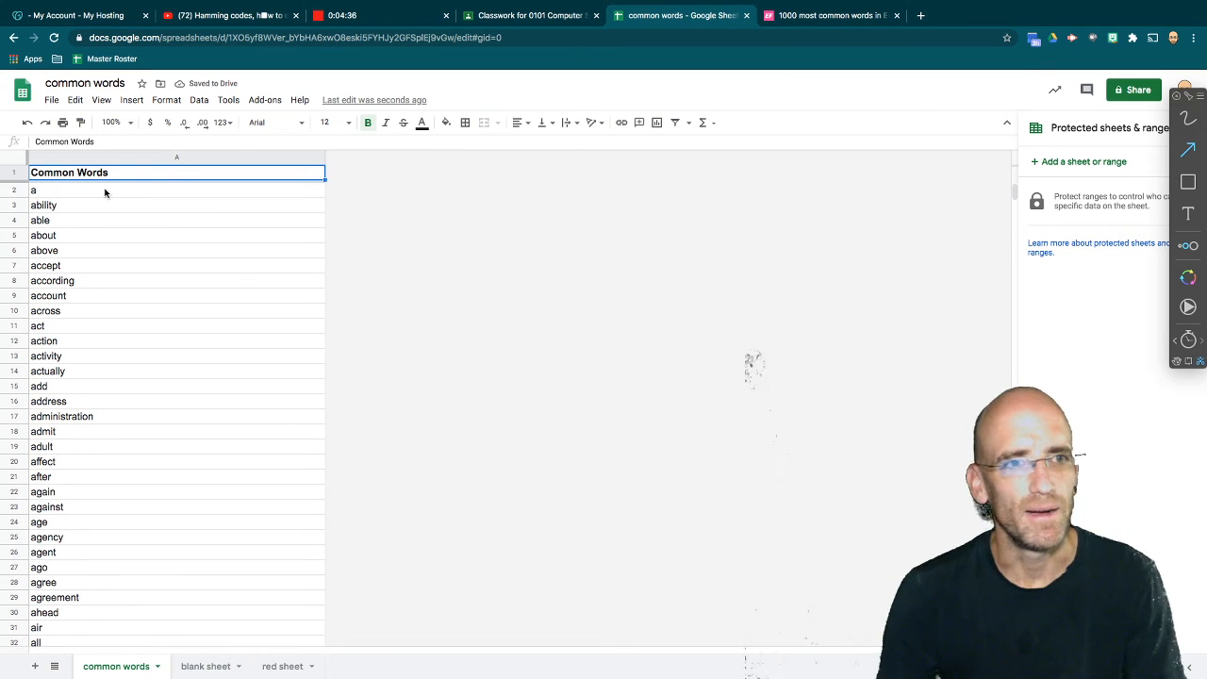
{"action": "left_click", "coordinate": [539, 314]}
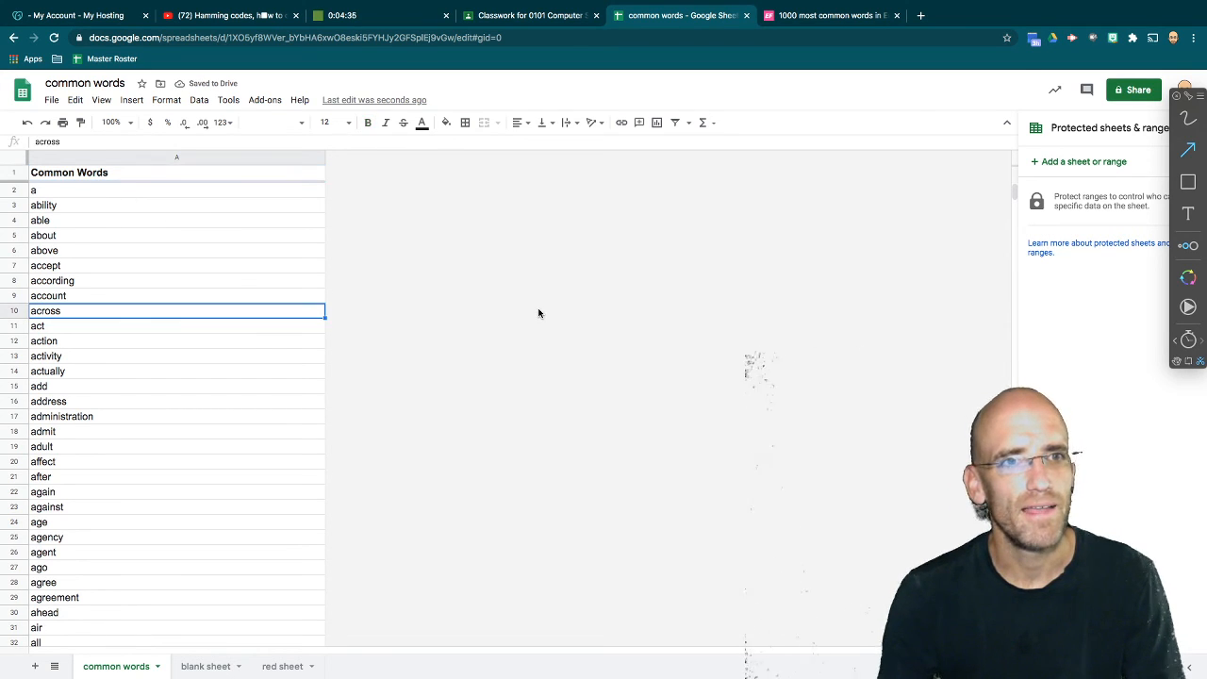
- Apply alternating colors to A1:A1001 with the orange default style and a header
{"action": "left_click", "coordinate": [166, 100]}
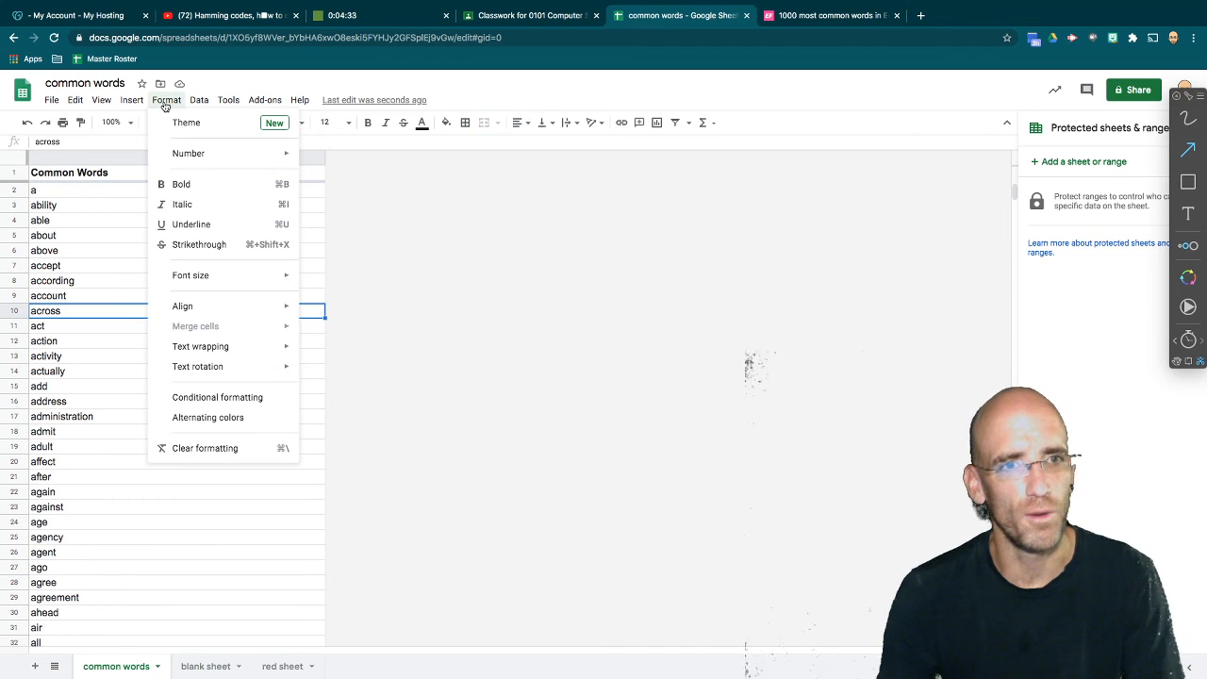
{"action": "left_click", "coordinate": [247, 417]}
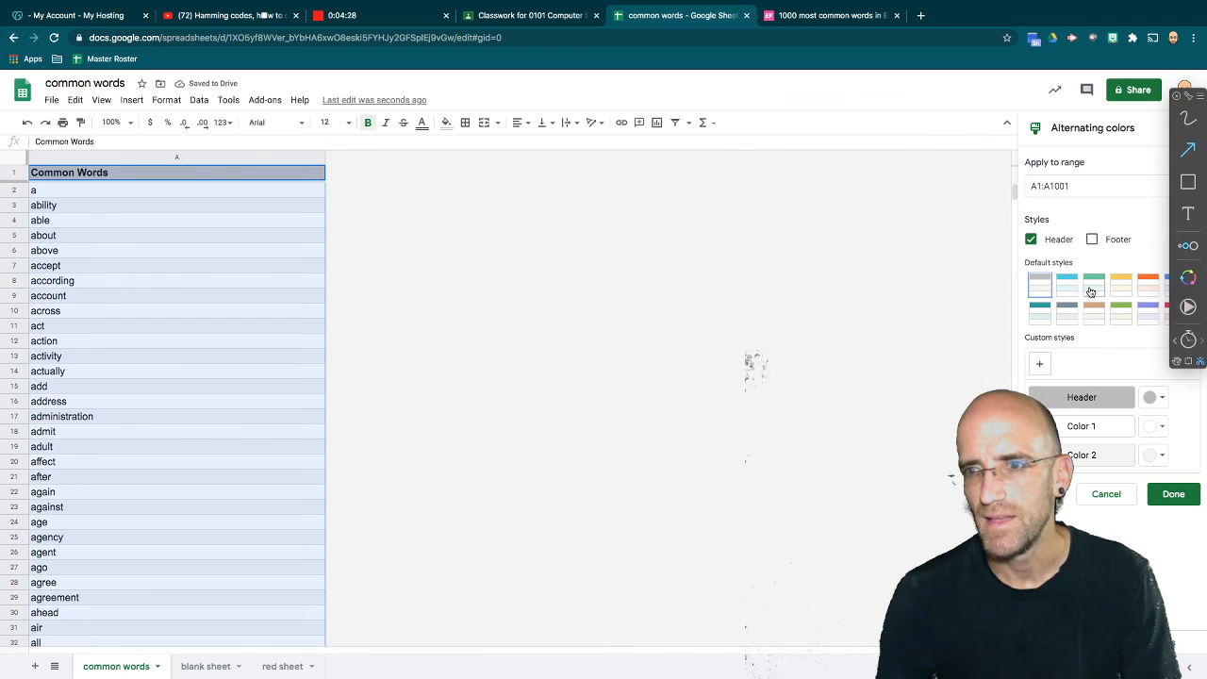
{"action": "left_click", "coordinate": [1145, 289]}
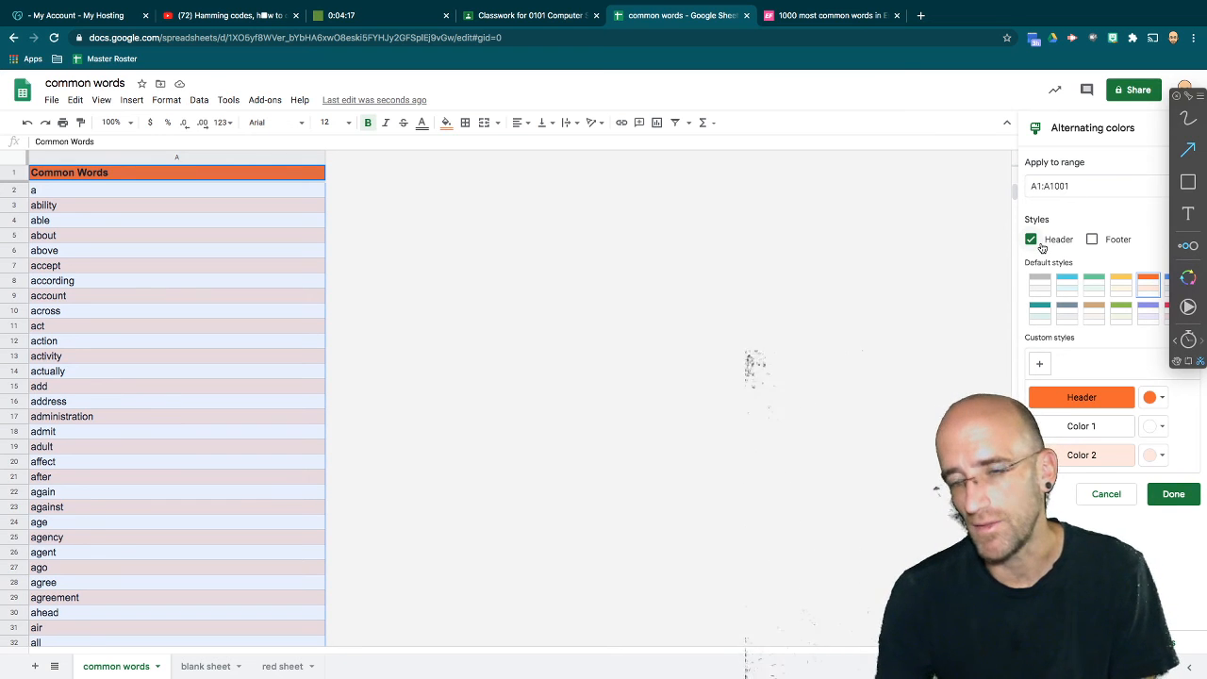
{"action": "left_click", "coordinate": [1174, 494]}
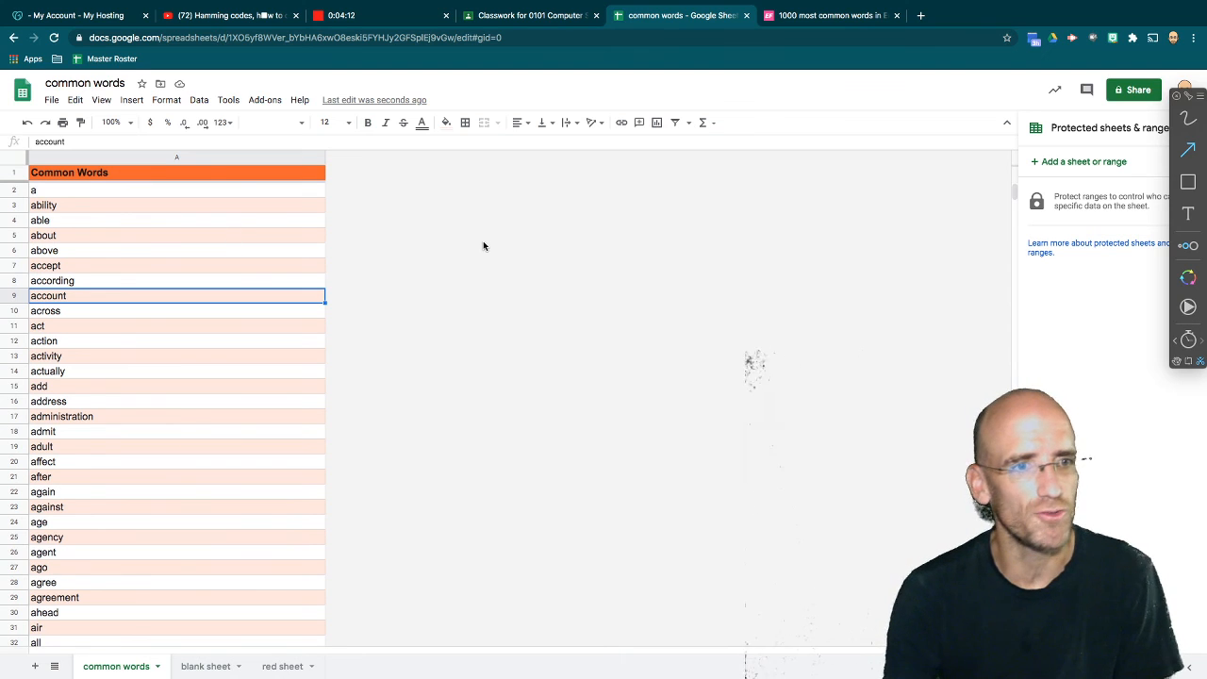
- Check the frozen header row and the alternating row colors down through the word list
{"action": "key", "text": "Page_Down"}
{"action": "key", "text": "Page_Down"}
{"action": "key", "text": "Page_Down"}
{"action": "key", "text": "Page_Down"}
{"action": "key", "text": "Page_Down"}
{"action": "key", "text": "Page_Up"}
{"action": "key", "text": "Page_Up"}
{"action": "key", "text": "Page_Up"}
{"action": "key", "text": "Page_Up"}
{"action": "key", "text": "Page_Up"}
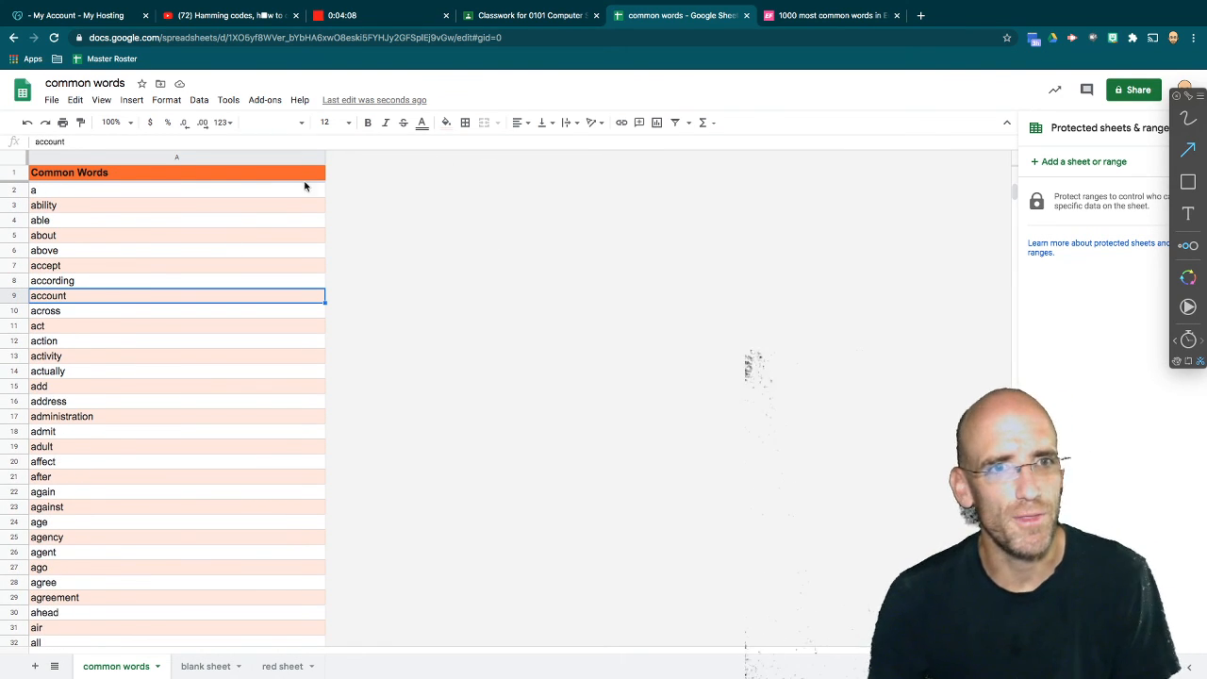
{"action": "left_click", "coordinate": [262, 181]}
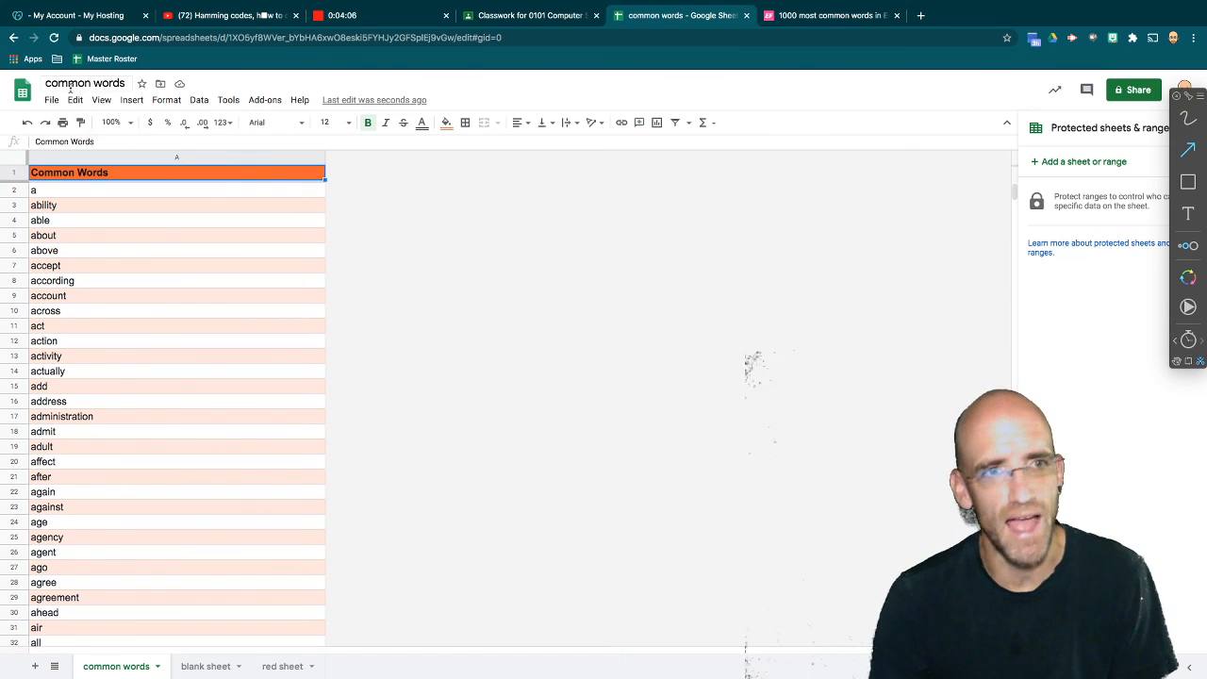